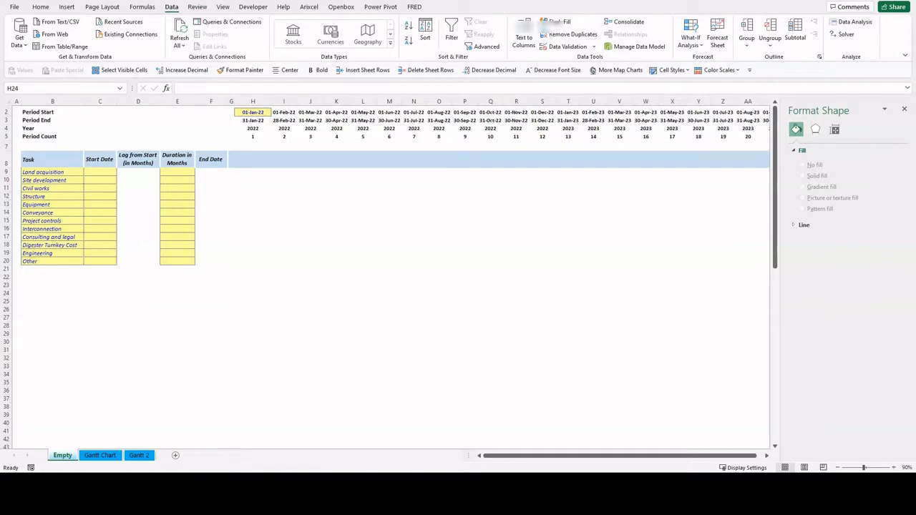
Step: Close the Format Shape pane to free up room for the empty task sheet
click(255, 294)
click(904, 108)
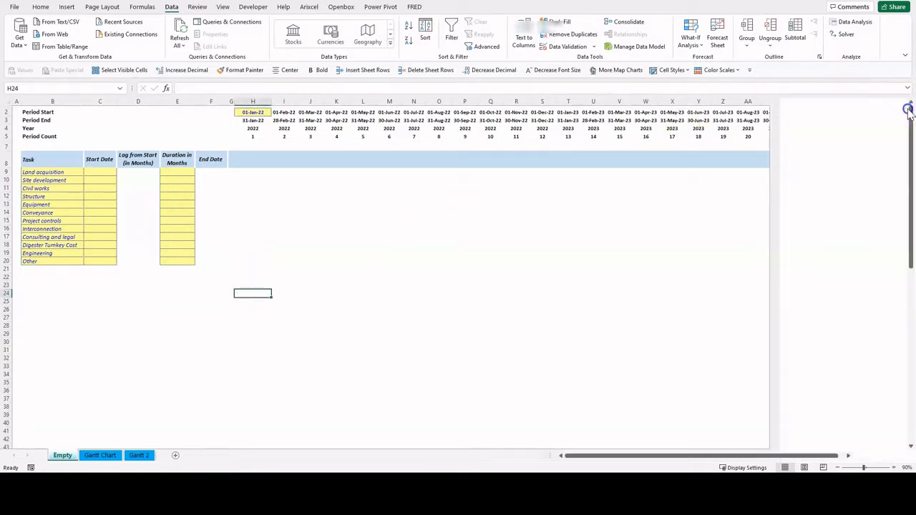
click(372, 285)
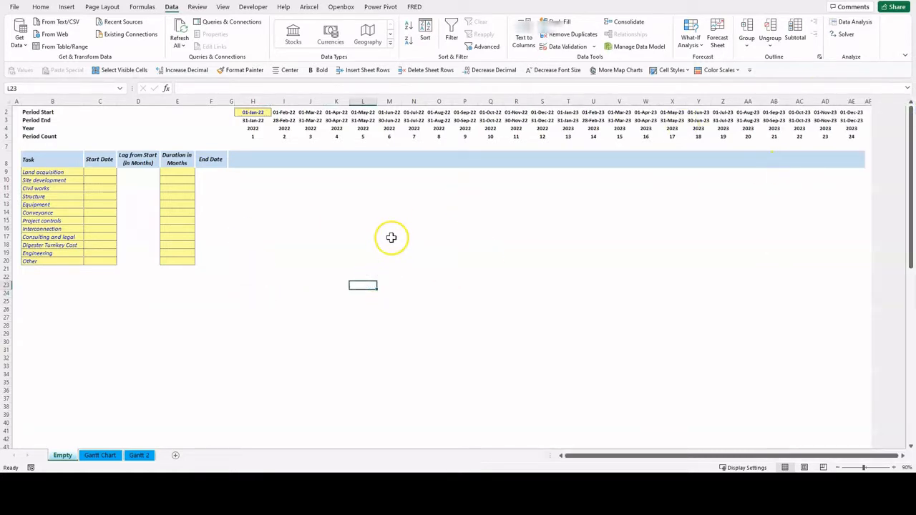
click(75, 317)
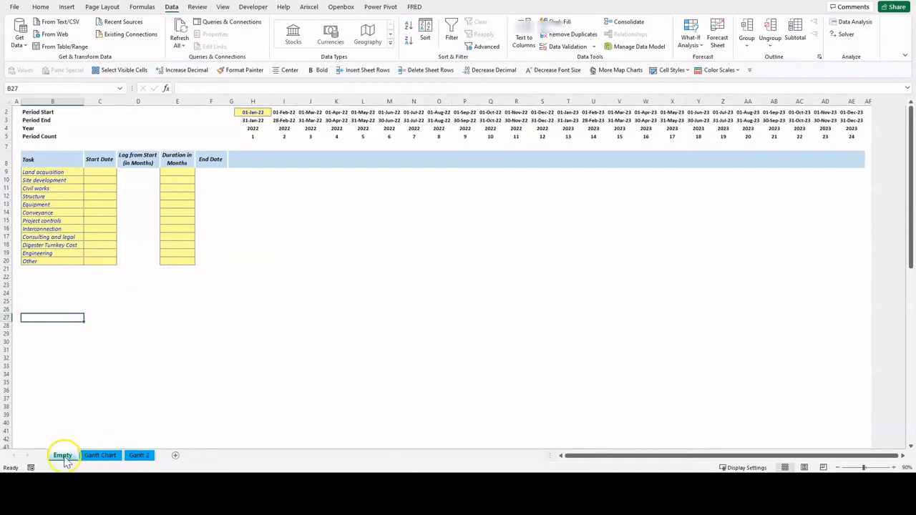
Step: Add list data validation to the Land acquisition start date cell C9, using the period start dates =$H$2:$AE$2 as source
click(100, 172)
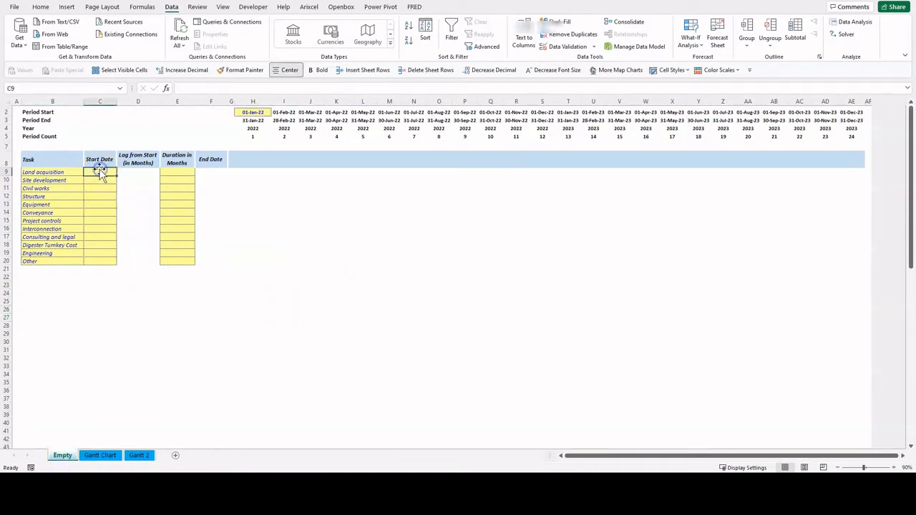
click(41, 6)
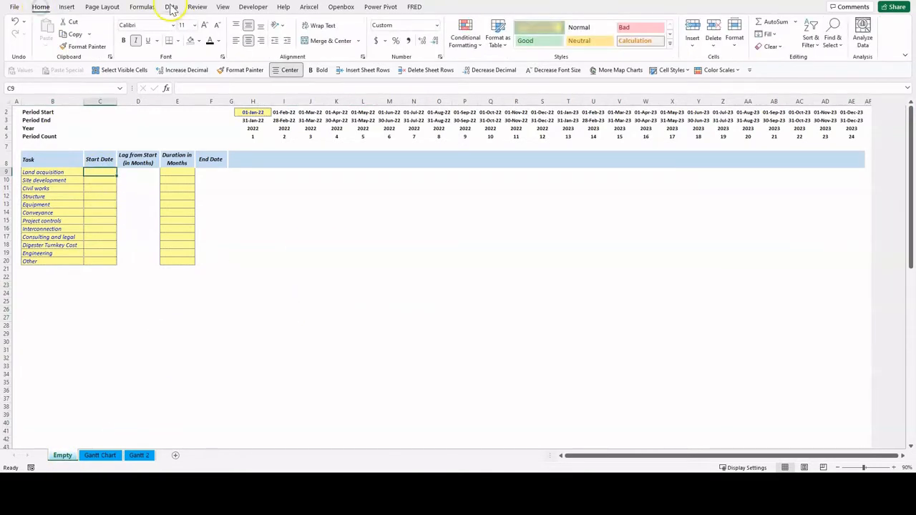
click(171, 7)
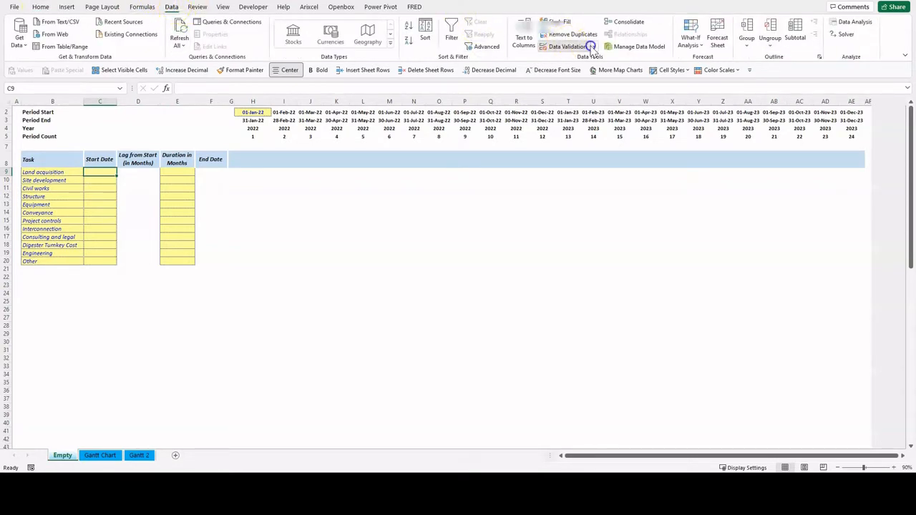
click(565, 45)
click(326, 304)
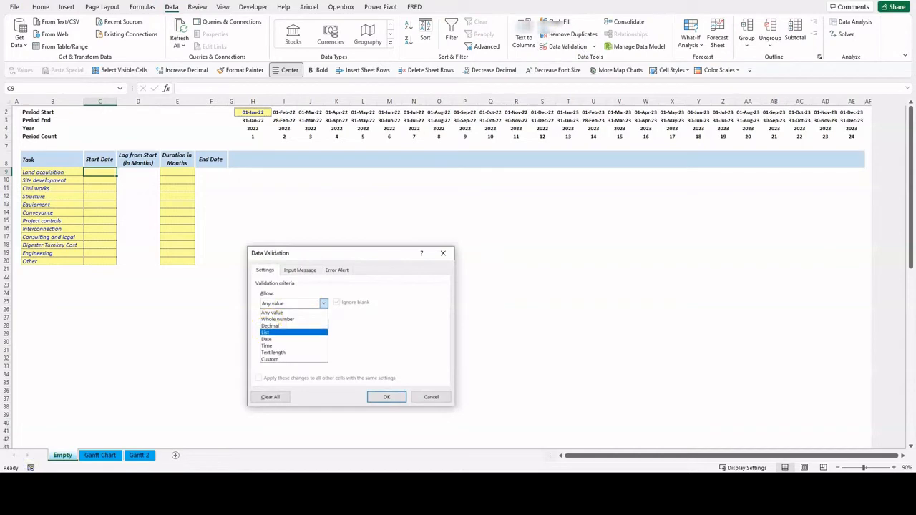
click(286, 330)
click(390, 344)
drag(253, 113, 857, 111)
click(448, 264)
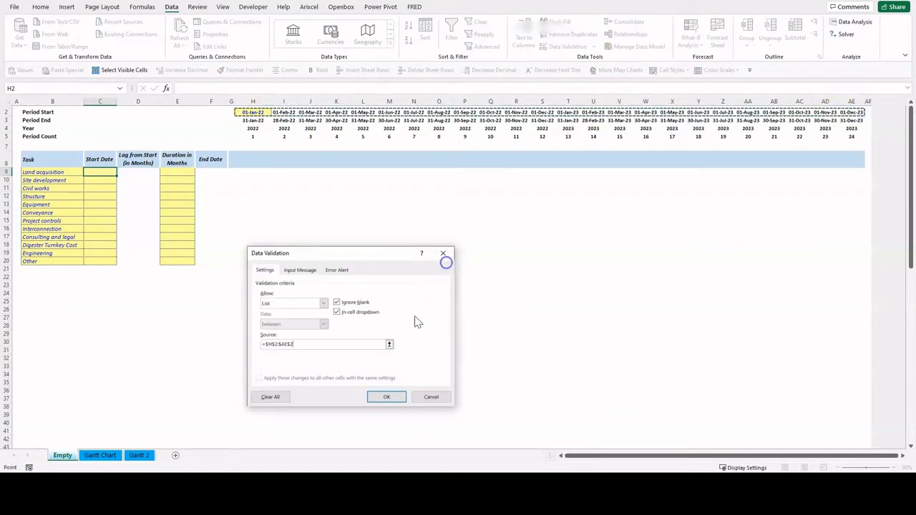
click(389, 400)
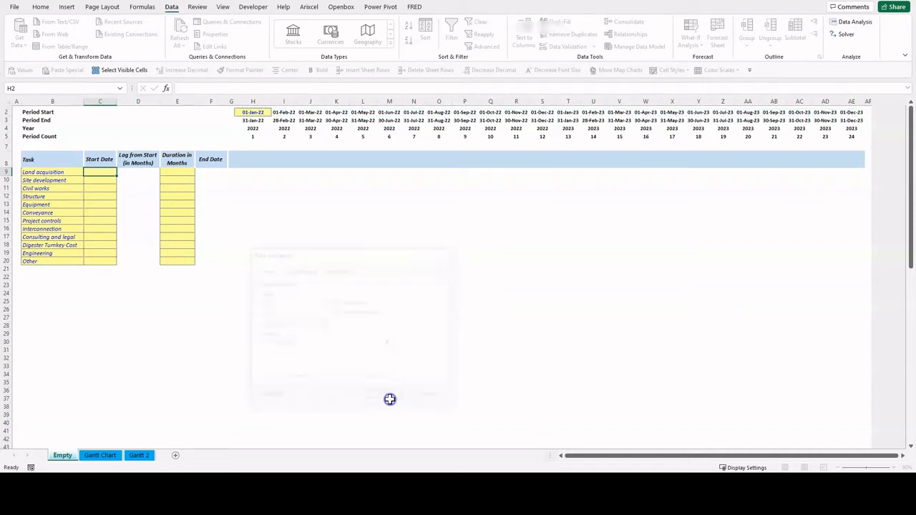
Step: Choose 01-Jan-22 as the Land acquisition start date and copy that cell to the other tasks in C10:C20
click(120, 173)
click(100, 179)
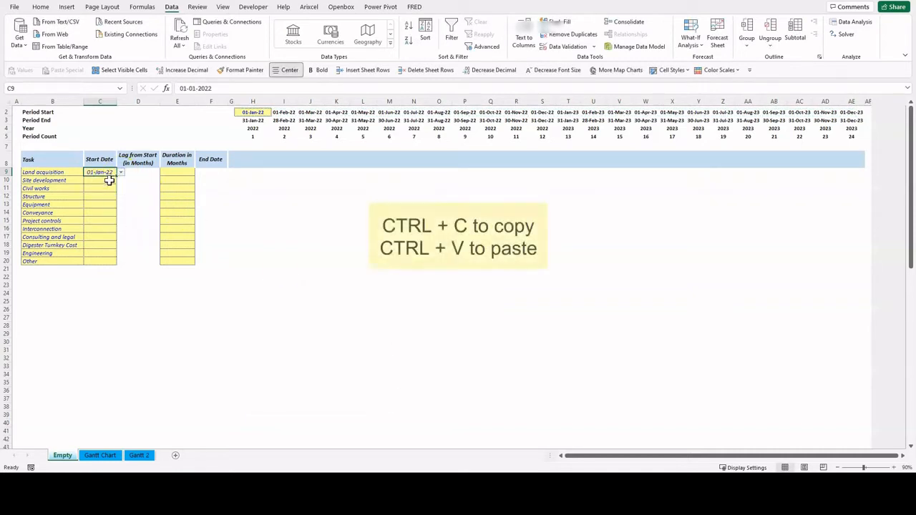
key(ctrl+c)
click(106, 185)
drag(106, 185, 103, 259)
key(ctrl+v)
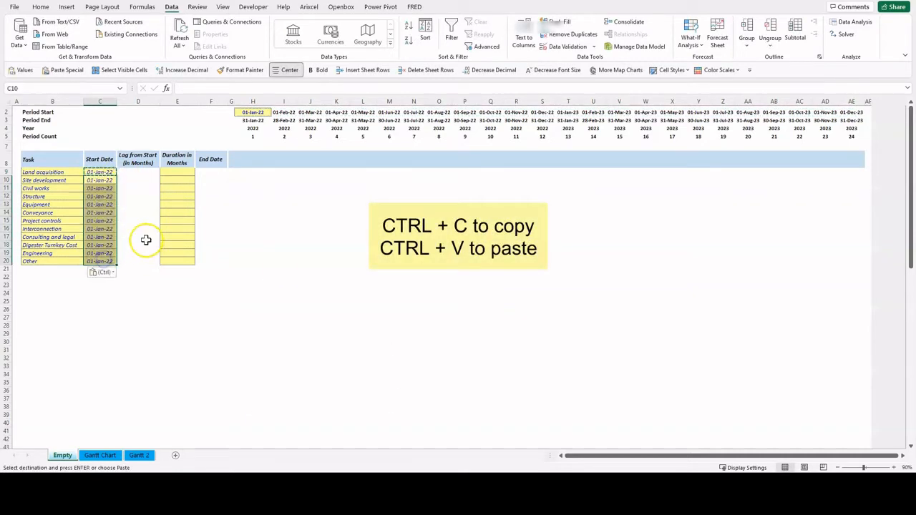
key(Escape)
Step: Change the start date of Site development to 01-Feb-22 and of Civil works to 01-Mar-22
click(102, 182)
click(121, 181)
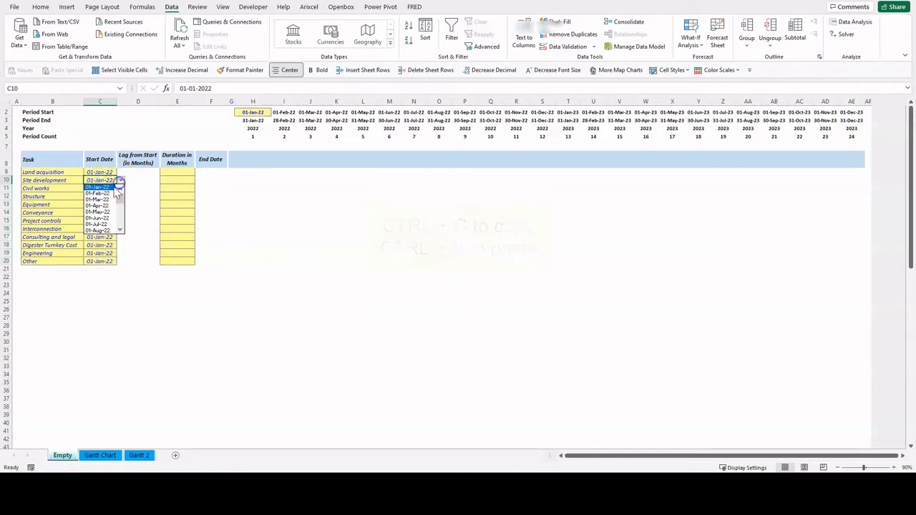
click(109, 193)
click(109, 190)
click(122, 190)
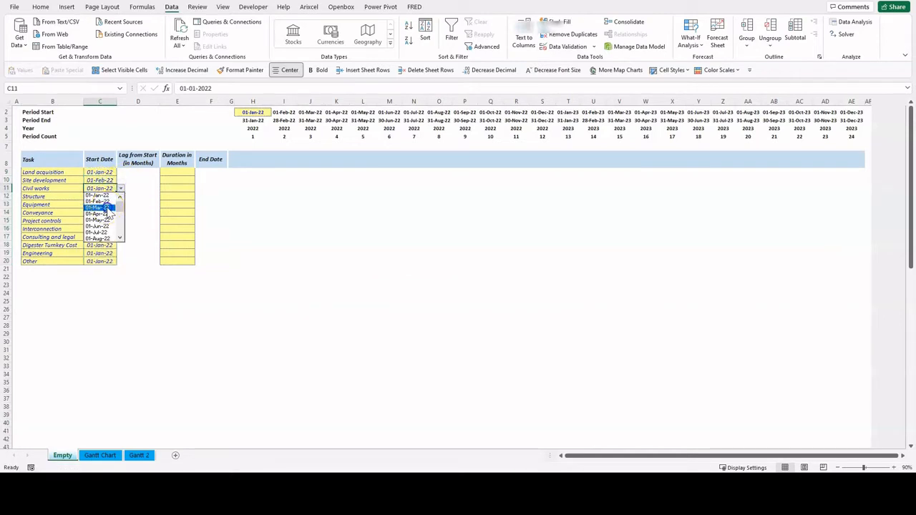
click(105, 209)
Step: Write the lag formula =C9-MIN($C$9:$C$20) in D9 for Land acquisition
click(136, 175)
text(=)
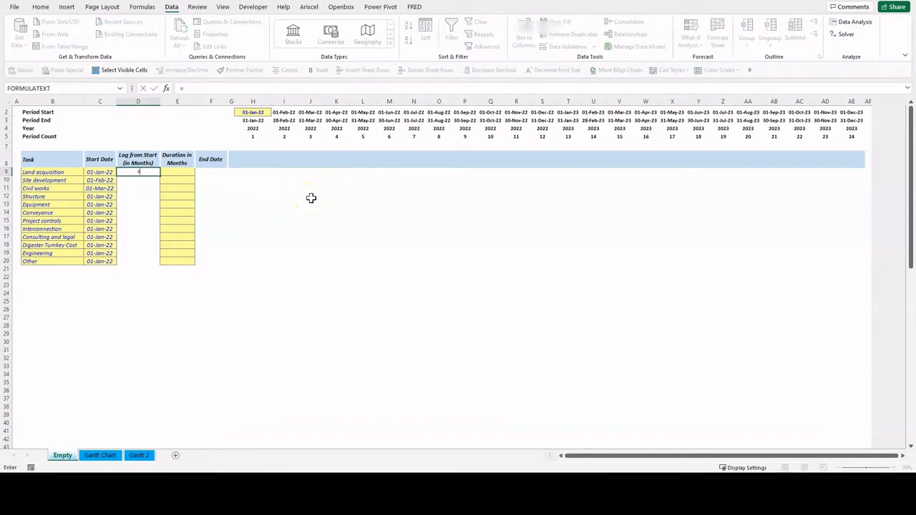
key(Left)
text(-min()
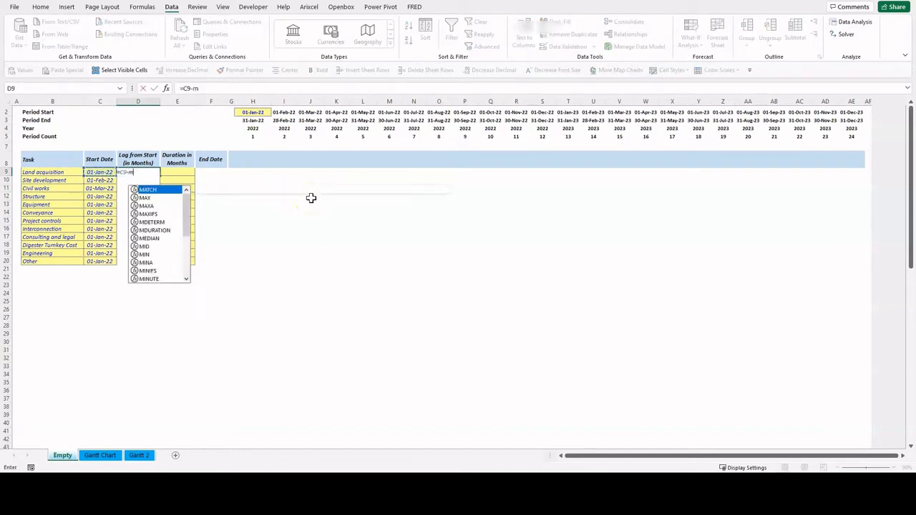
key(ctrl+shift+Down)
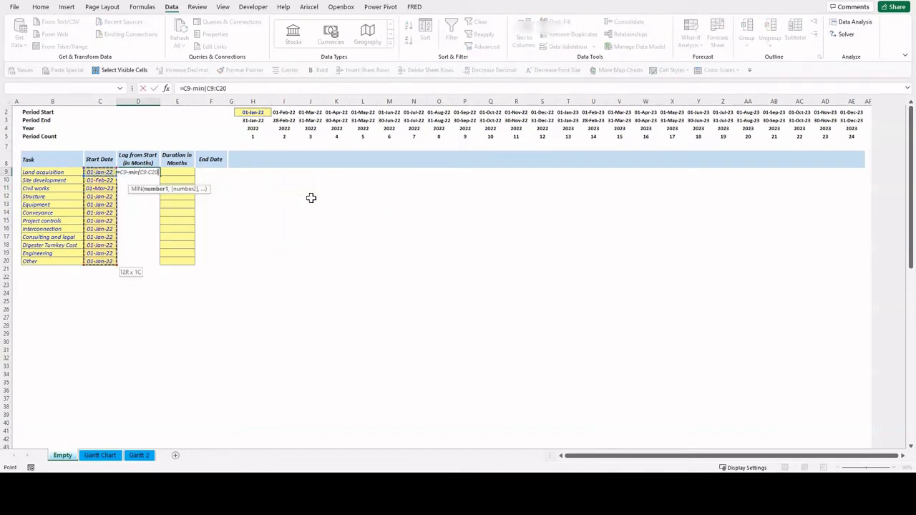
key(F4)
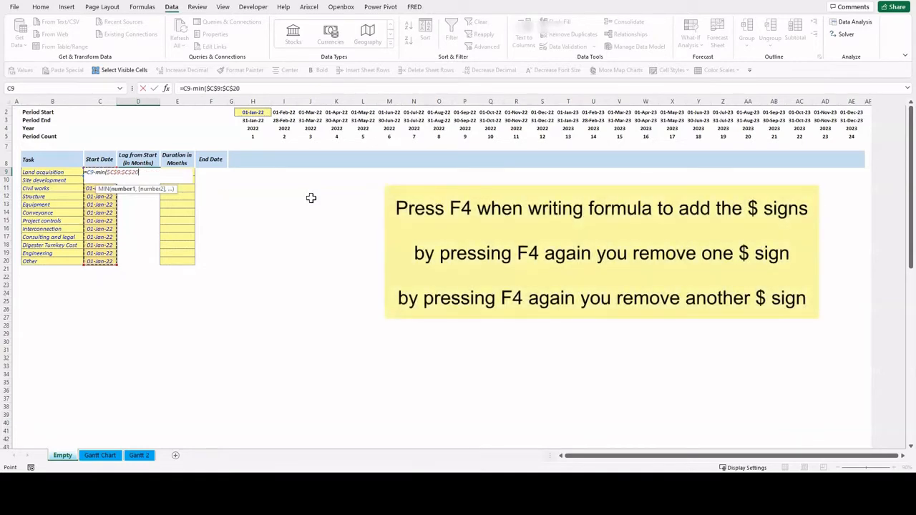
text())
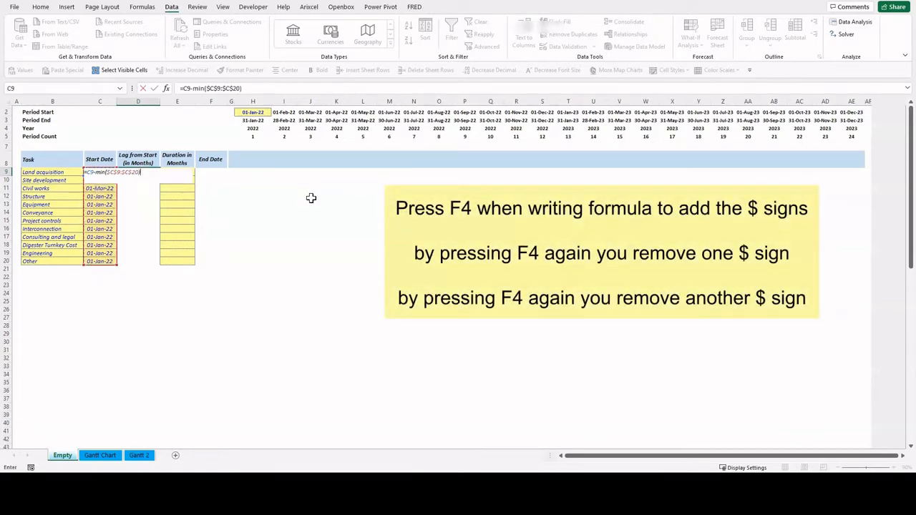
Step: Extend the D9 formula to =ROUND((C9-MIN($C$9:$C$20))/30,0) and fill it down through D20
click(183, 88)
text(()
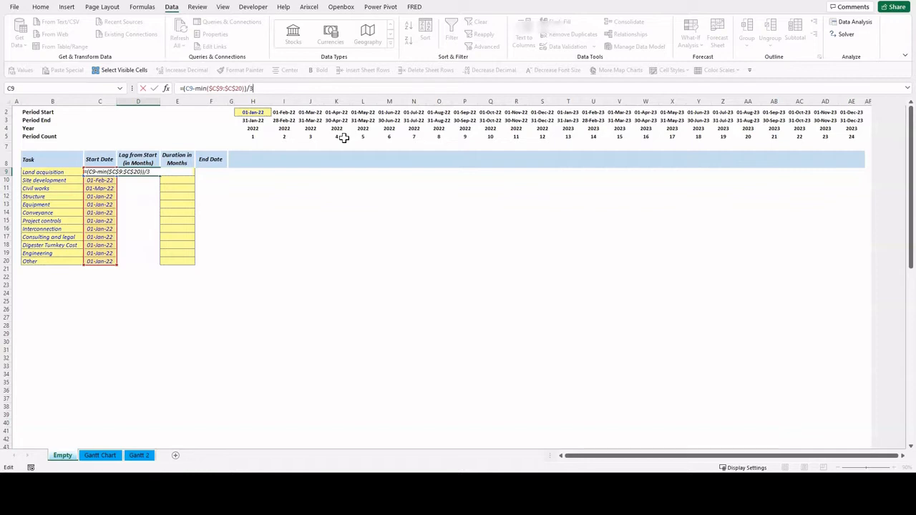
click(214, 88)
text(ROUND()
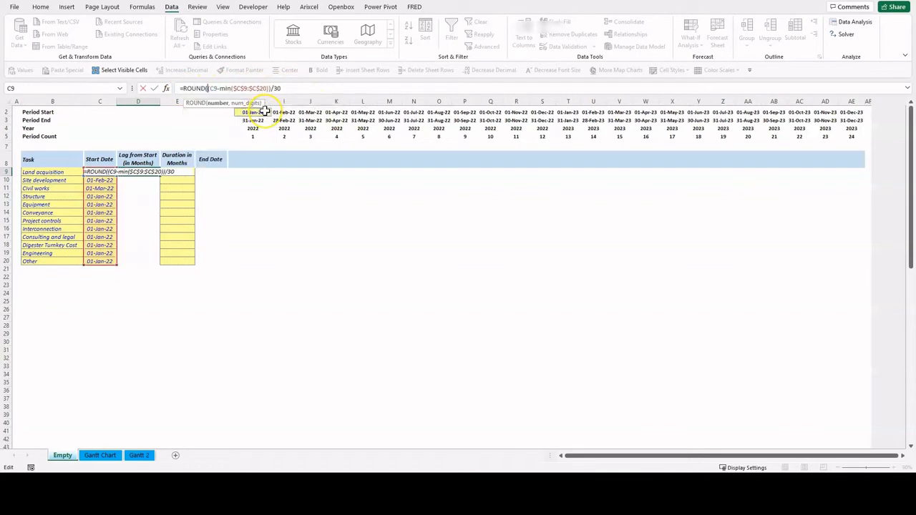
text(0))
key(ctrl+Return)
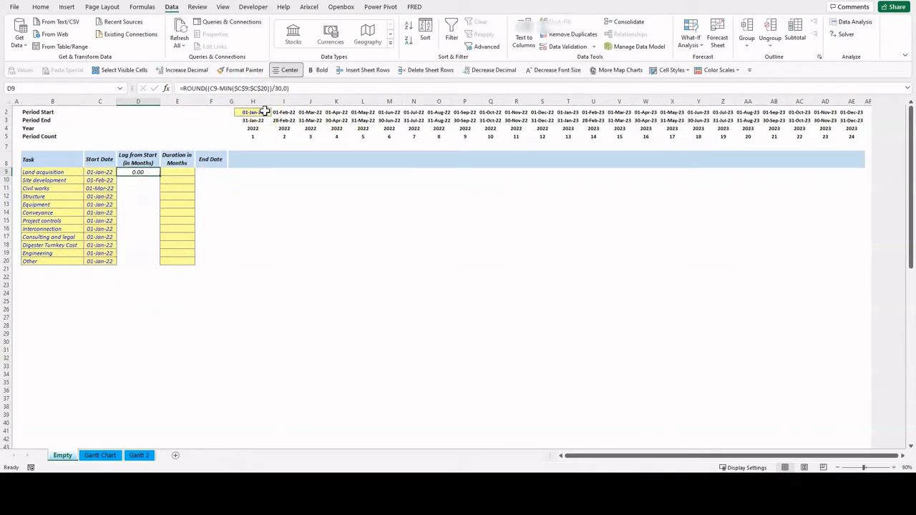
double_click(161, 176)
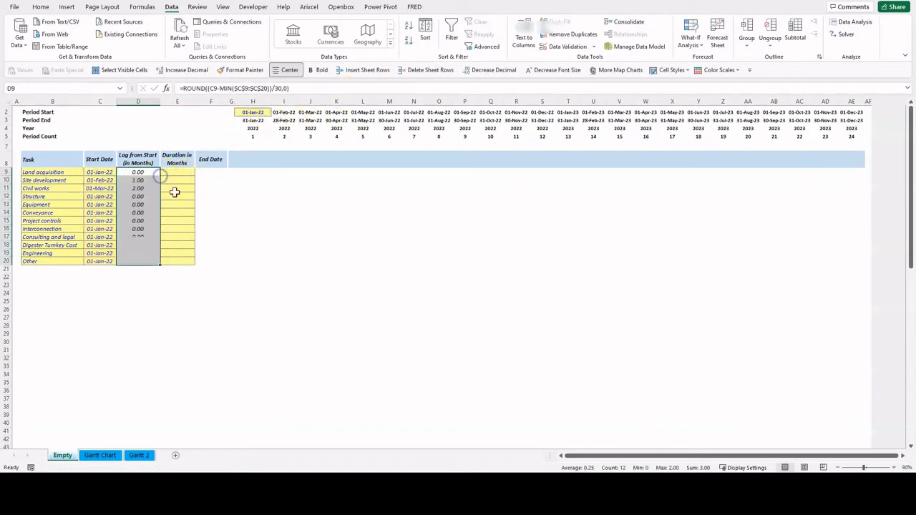
Step: Enter durations of 1, 2 and 3 months for Land acquisition, Site development and Civil works in E9:E11
click(187, 173)
text(1)
click(188, 179)
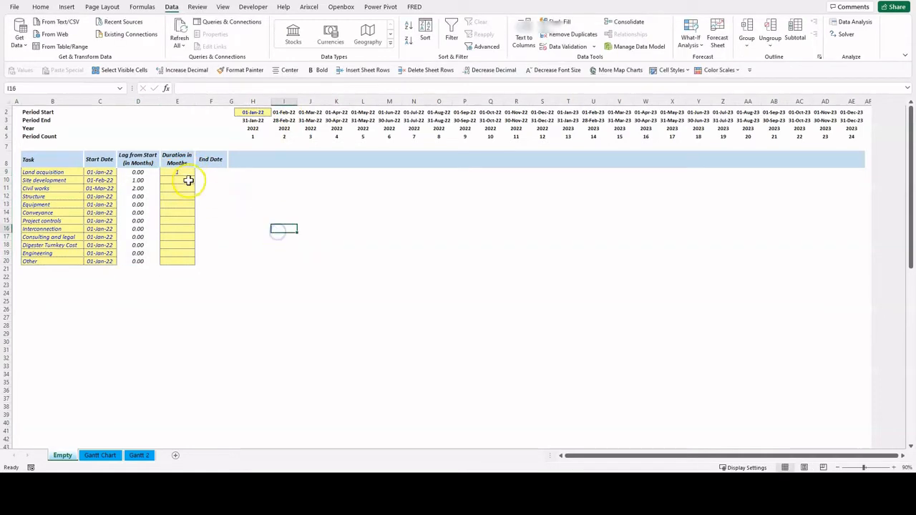
text(2)
click(188, 188)
text(3)
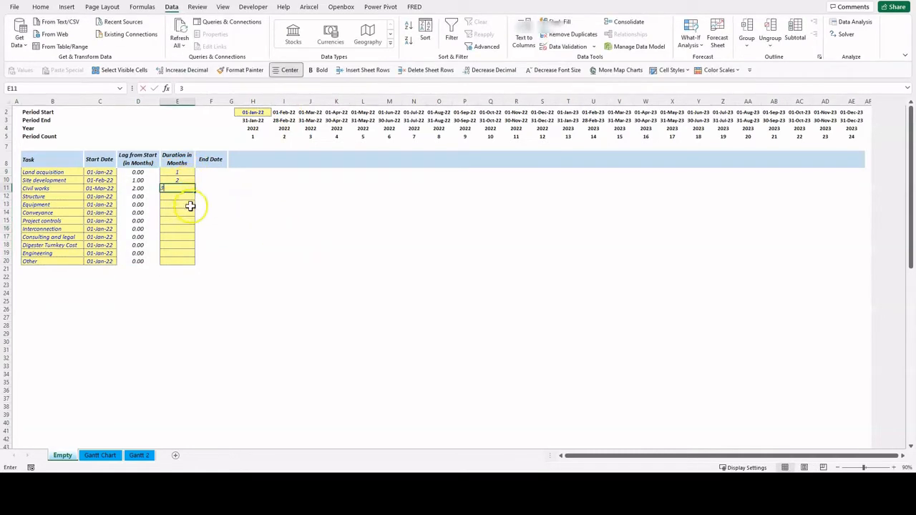
click(190, 205)
Step: Copy the three durations in E9:E11 repeatedly into E12:E20 for the remaining tasks
drag(188, 173, 179, 189)
key(ctrl+c)
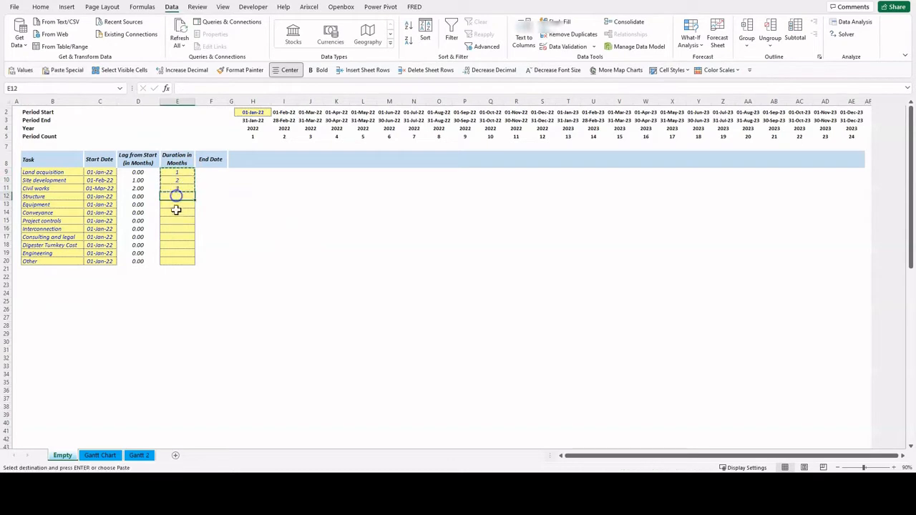
click(176, 198)
key(ctrl+v)
click(170, 223)
key(ctrl+v)
click(169, 245)
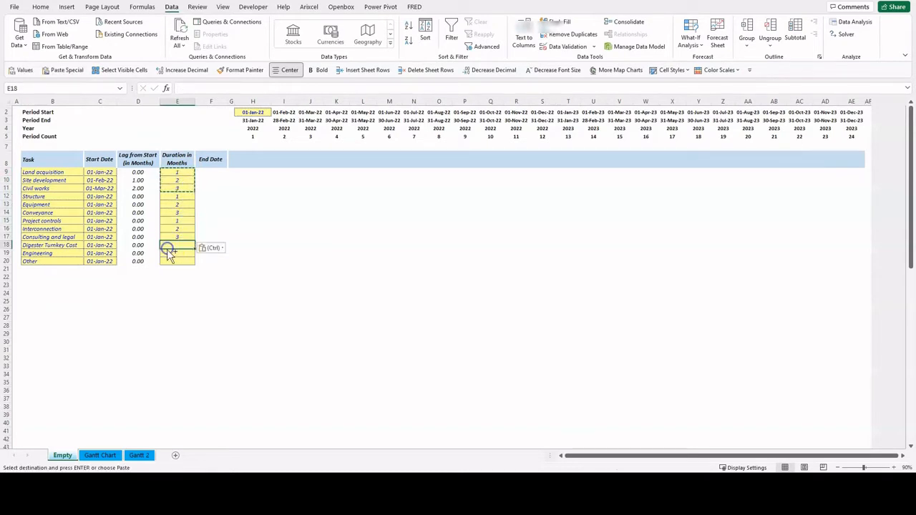
key(ctrl+v)
key(Escape)
Step: Calculate the task end dates with =EOMONTH(C9,E9-1) in F9, filled down through F20
click(211, 173)
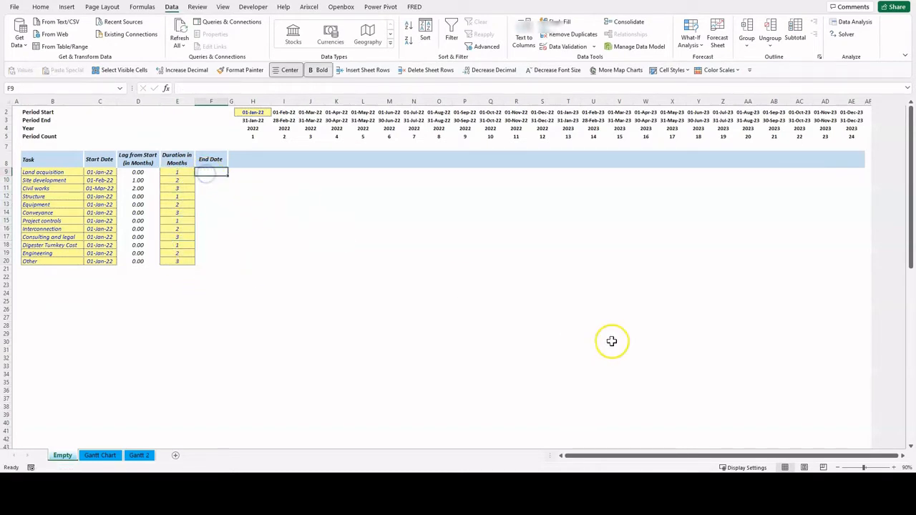
text(=eomonth)
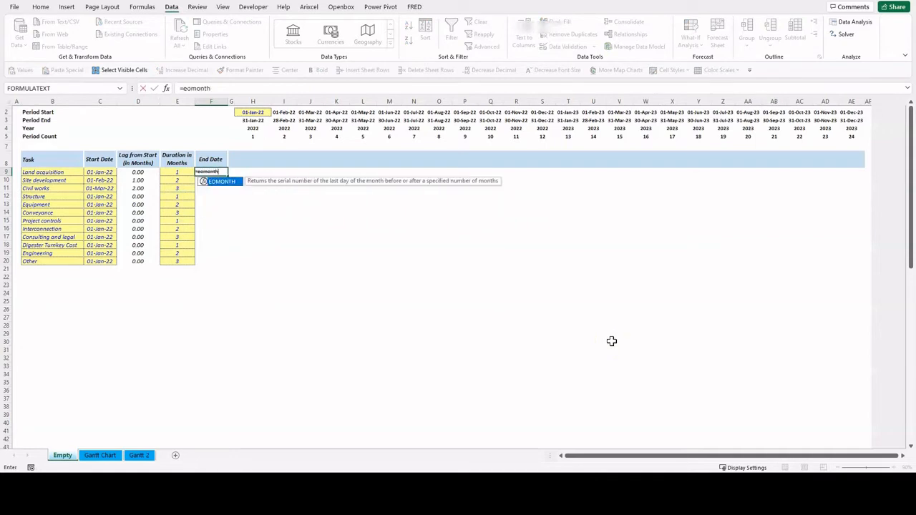
text(()
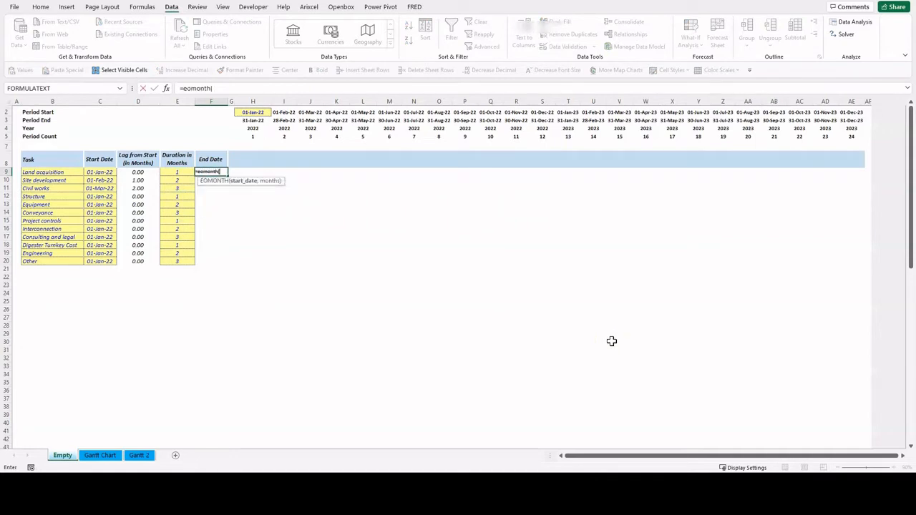
click(105, 172)
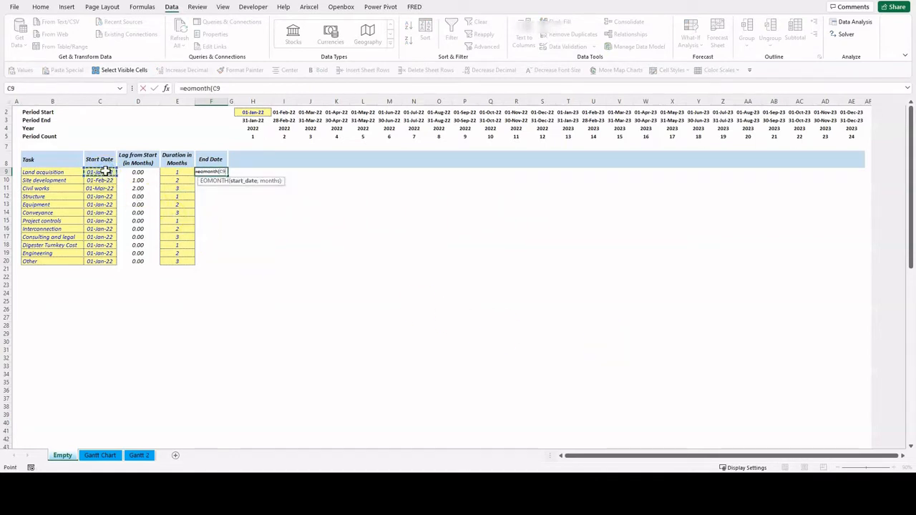
click(172, 172)
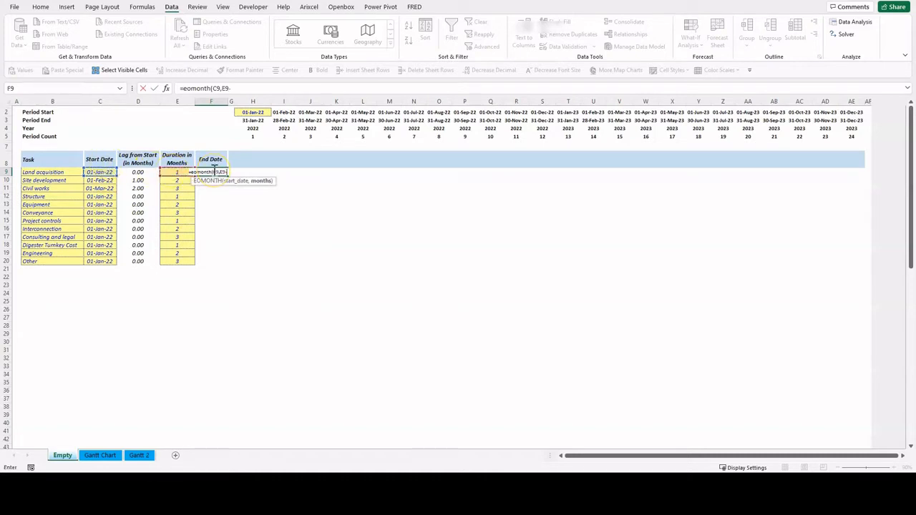
text(-1))
key(ctrl+Return)
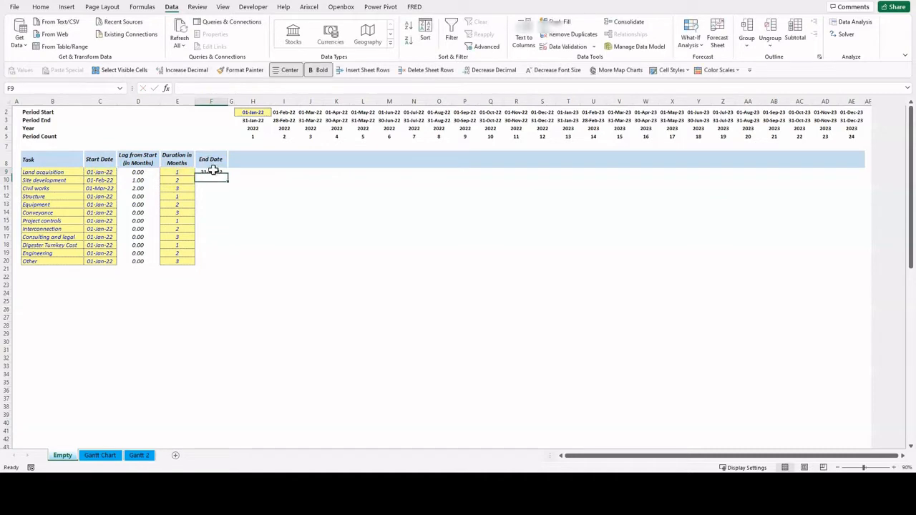
double_click(228, 176)
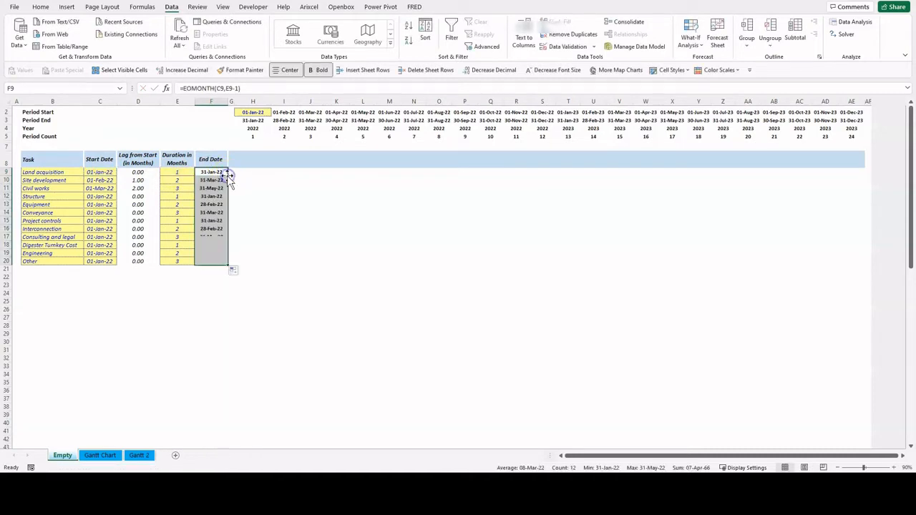
Step: Enter the formula =(H$2>=$C9)*(H$3<=$F9) in H9 to flag the months when the task is active
click(247, 172)
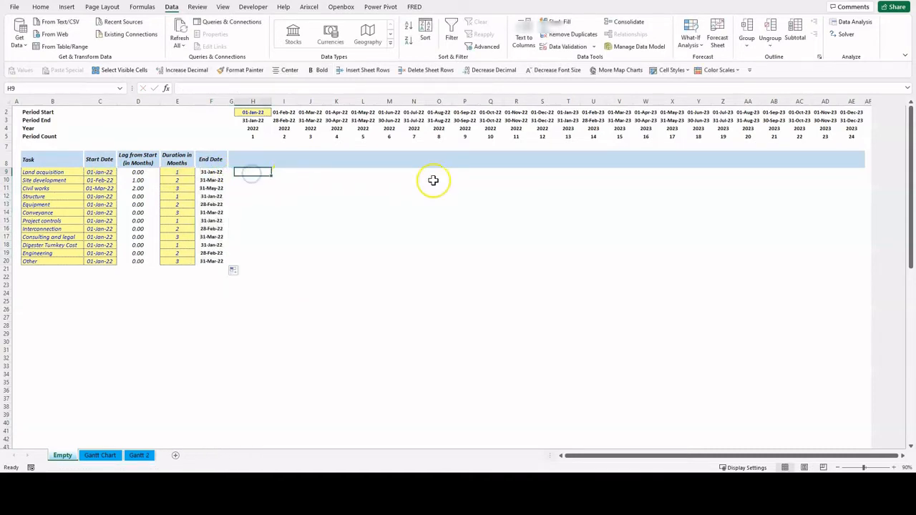
text(=)
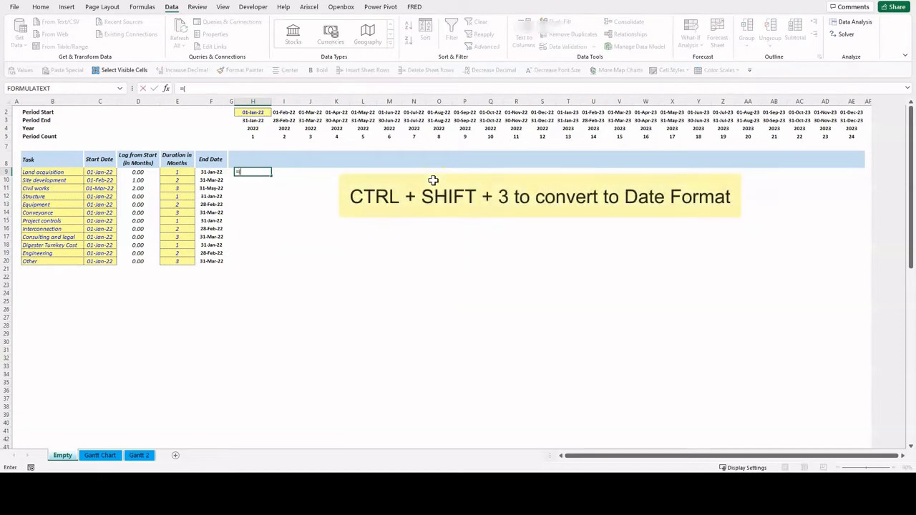
text(()
click(262, 112)
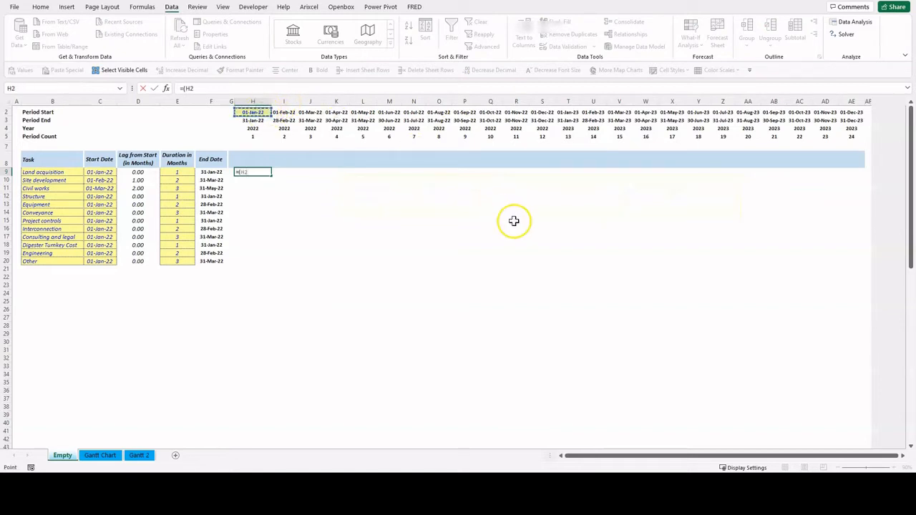
key(F4)
key(F4)
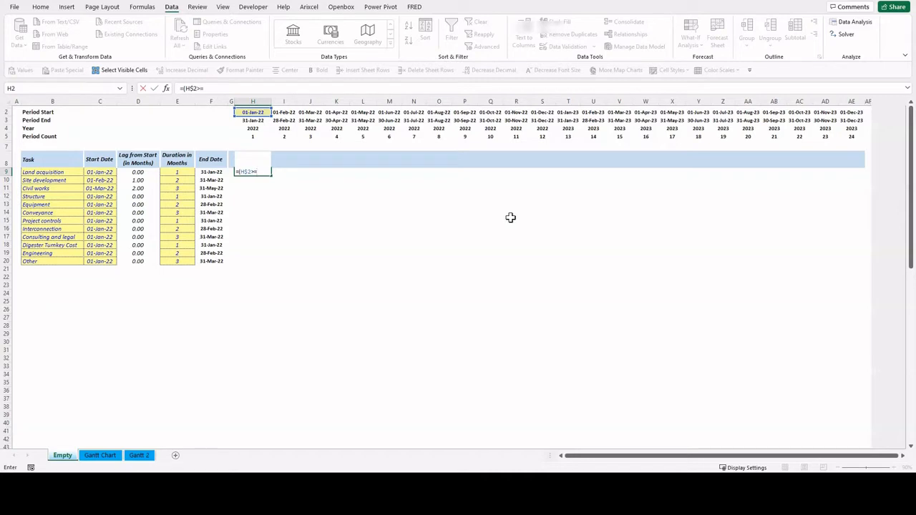
text(>=)
click(89, 172)
key(F4)
key(F4)
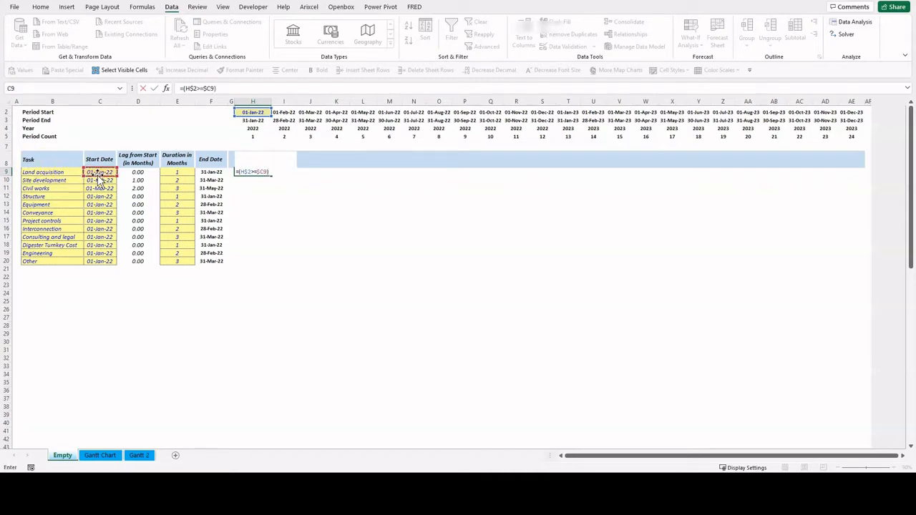
text()*()
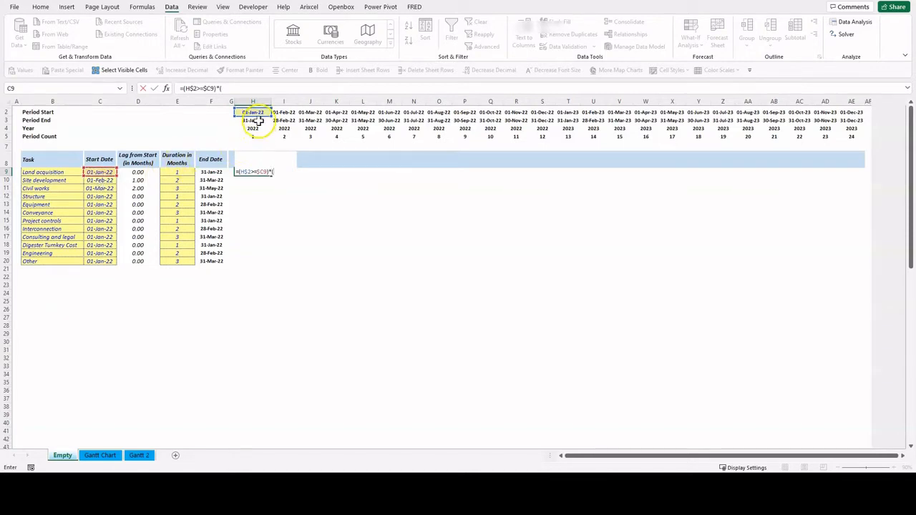
click(252, 120)
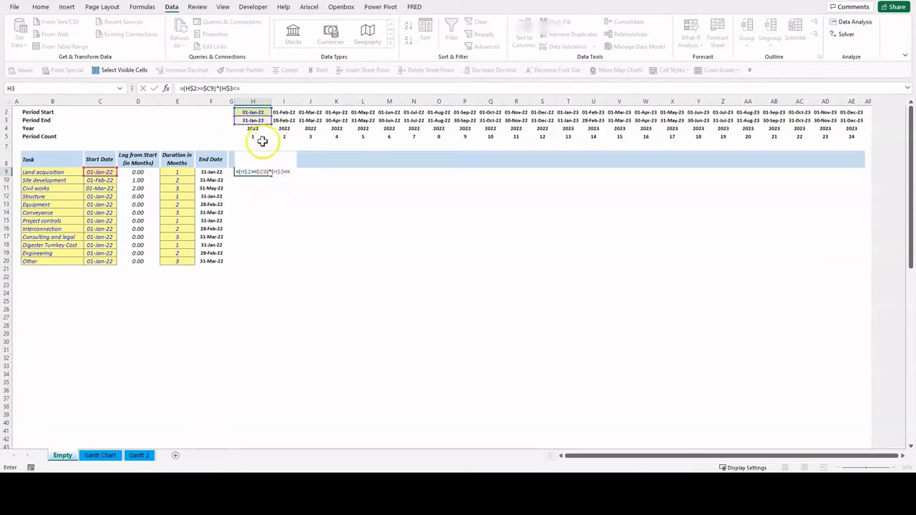
text(<=)
click(211, 172)
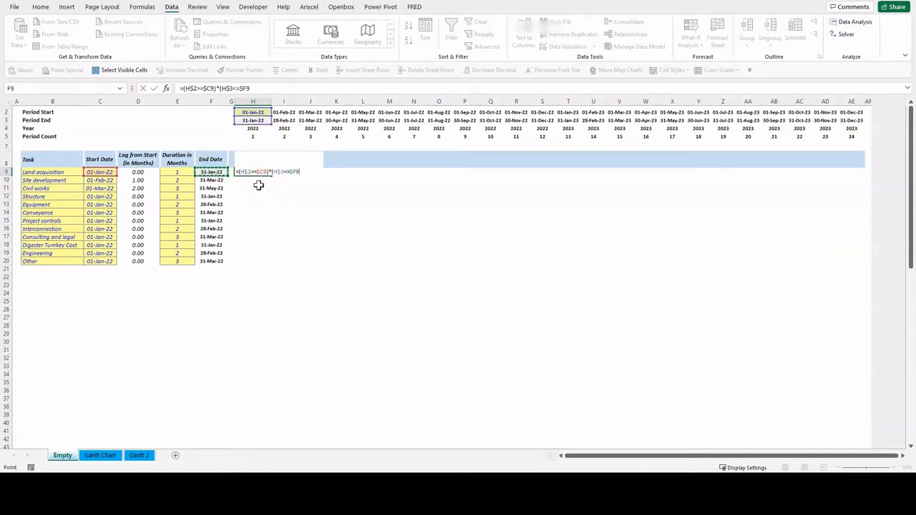
key(ctrl+Return)
Step: Copy the H9 flag formula across the whole timeline grid H9:AE20
key(ctrl+c)
key(ctrl+shift+Right)
key(shift+Left)
key(shift+Left)
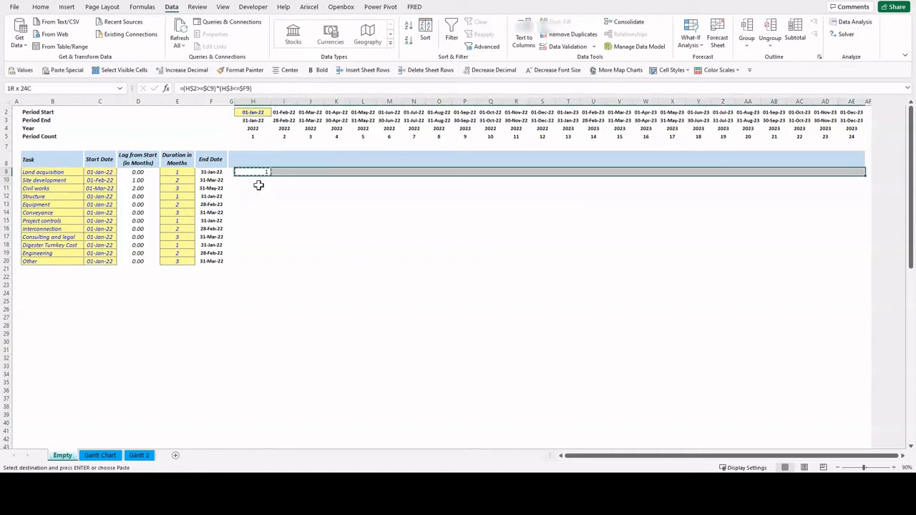
key(shift+Right)
key(shift+Down)
key(shift+Down)
key(shift+Down)
key(shift+Down)
key(shift+Down)
key(shift+Down)
key(shift+Down)
key(shift+Down)
key(shift+Down)
key(shift+Down)
key(shift+Down)
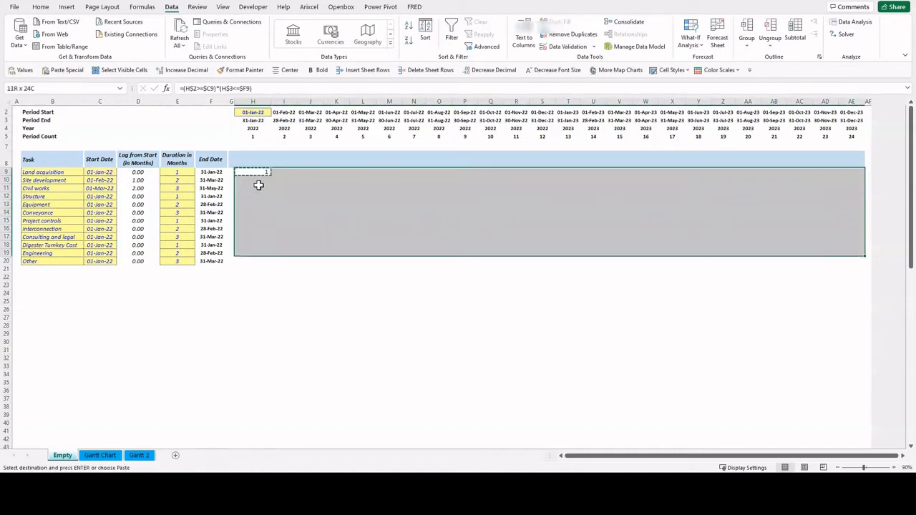
key(Return)
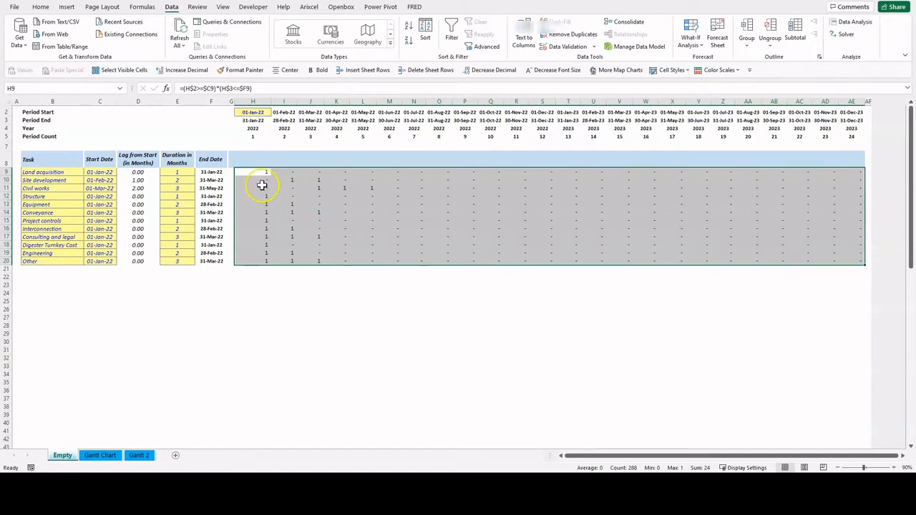
drag(294, 178, 372, 189)
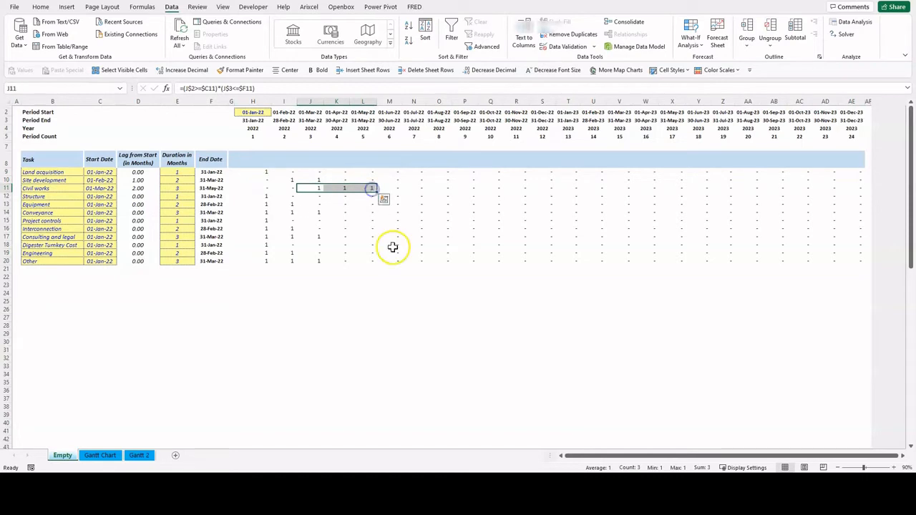
drag(266, 205, 284, 205)
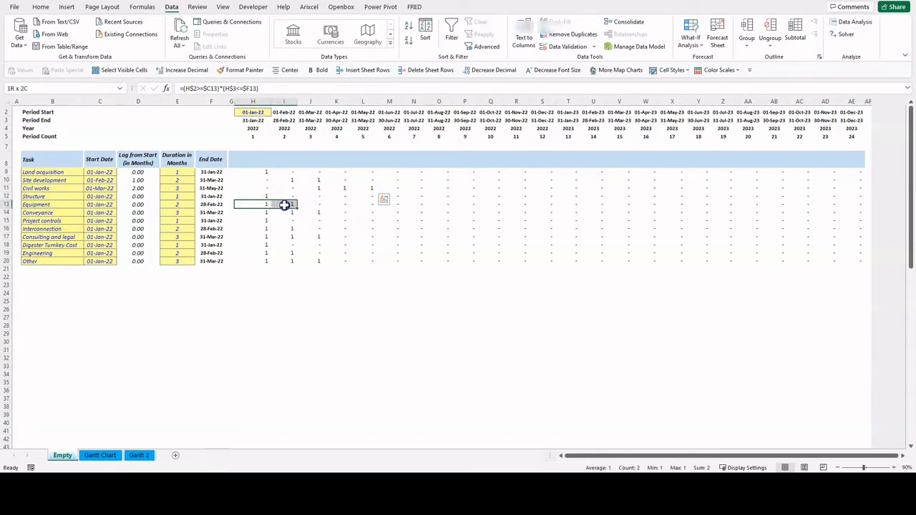
click(353, 222)
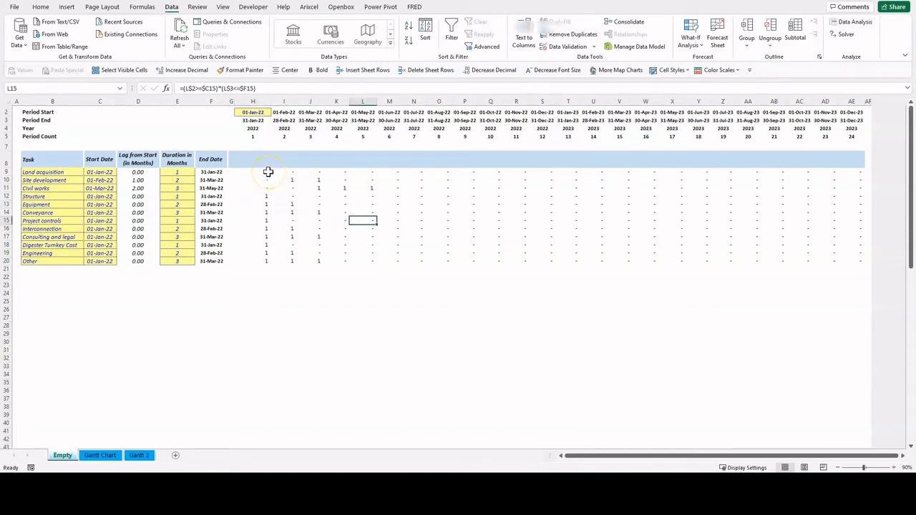
Step: Set up a Greater Than conditional formatting rule on H9:AE20 with a threshold of 0
drag(268, 172, 846, 257)
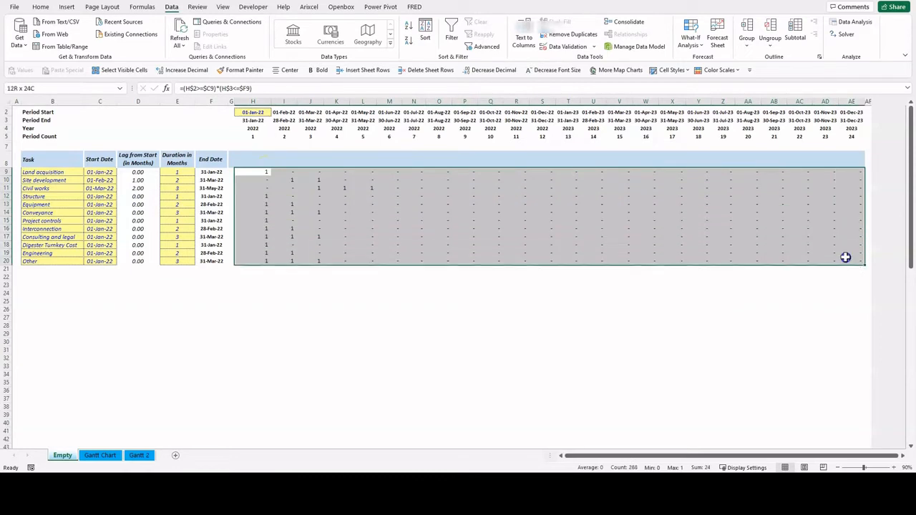
click(45, 7)
click(465, 36)
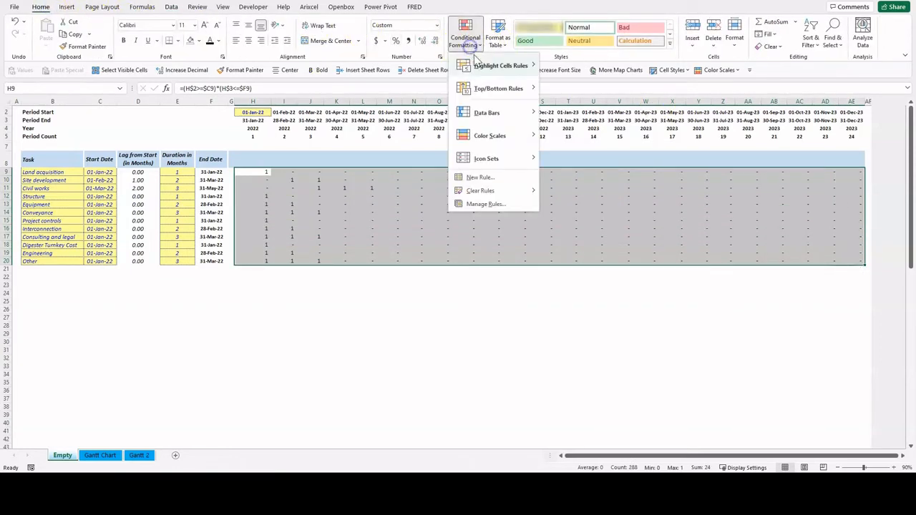
mouse_move(503, 67)
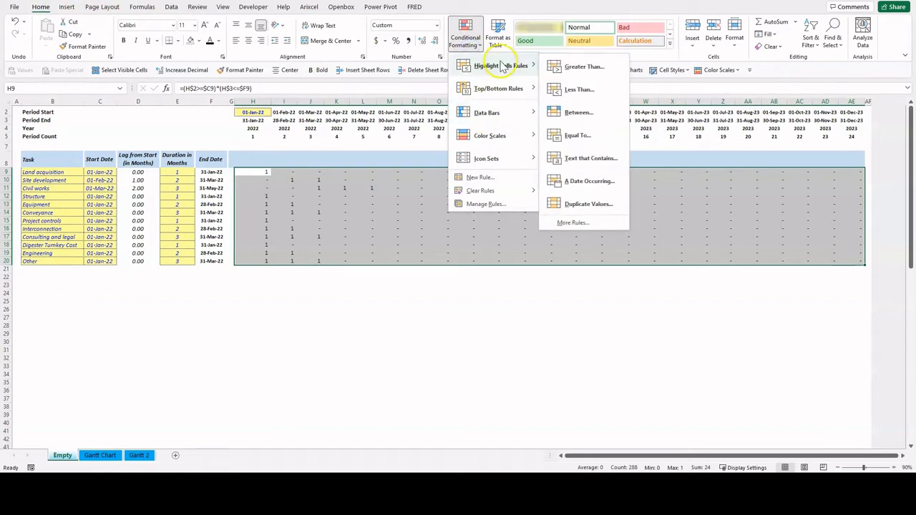
click(601, 66)
click(302, 347)
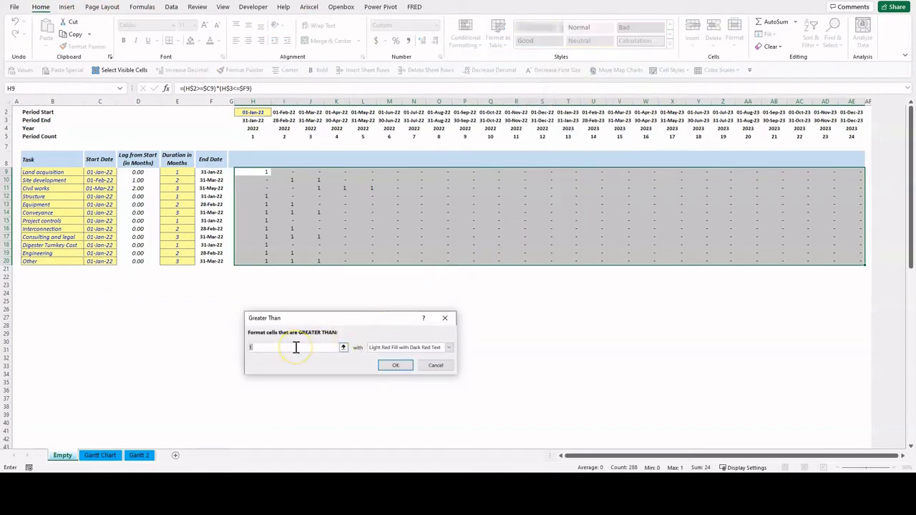
text(0)
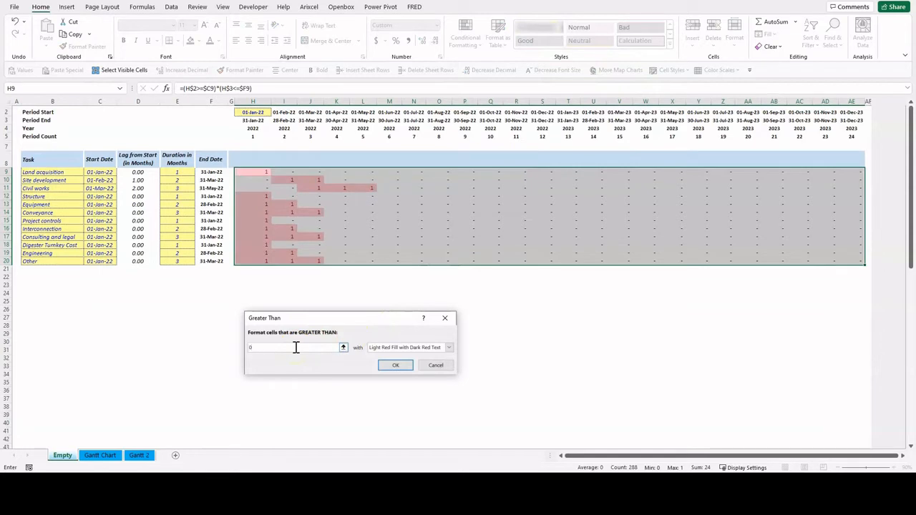
Step: Give the rule a custom format with the same blue for fill and font, and apply it to the grid
click(456, 350)
click(404, 398)
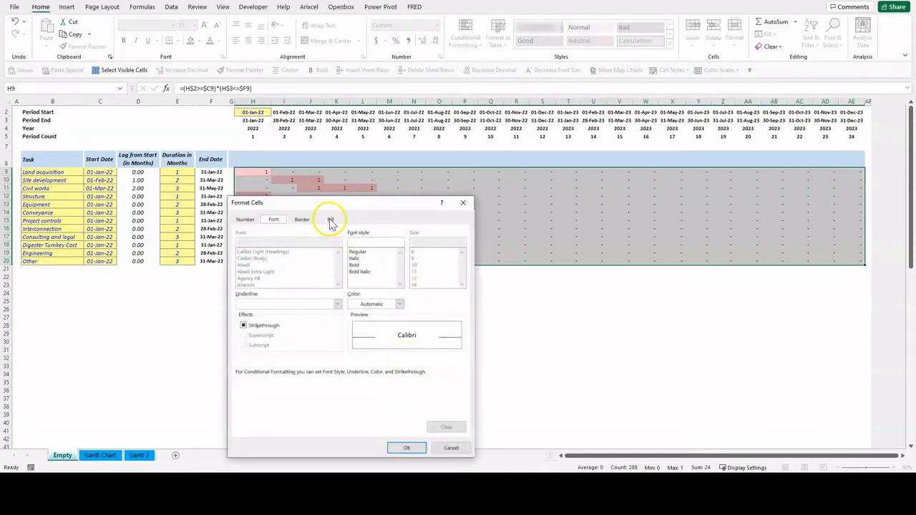
click(330, 221)
click(275, 220)
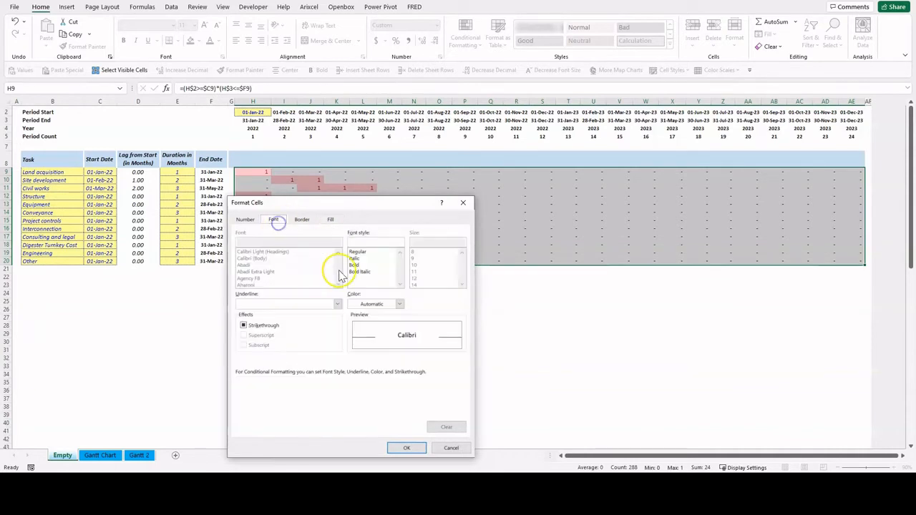
click(399, 303)
click(410, 355)
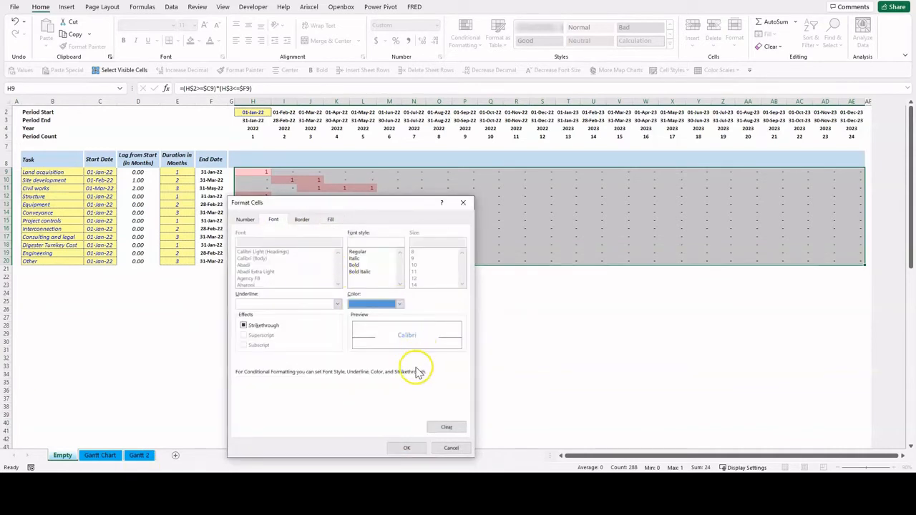
click(406, 448)
click(397, 366)
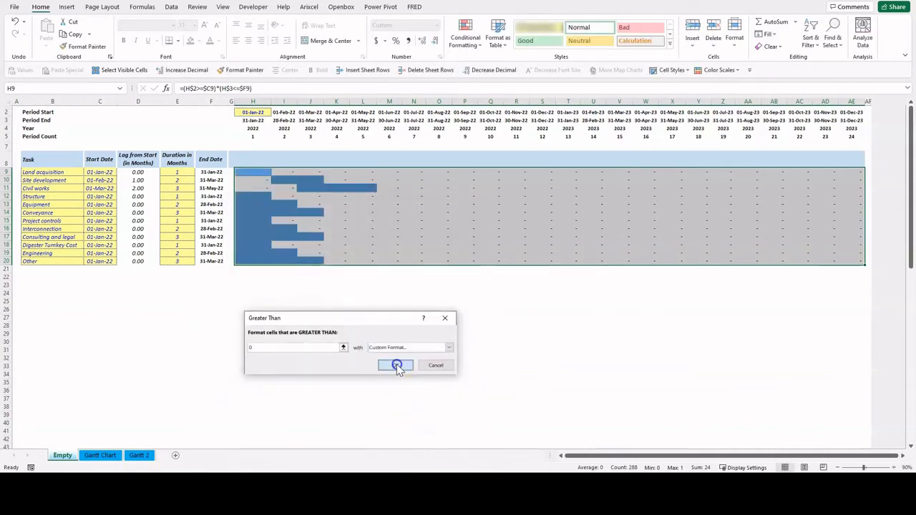
click(362, 317)
Step: Set the start dates of Structure, Equipment and Conveyance to 01-Apr-22, 01-May-22 and 01-Jun-22 in C12:C14
click(114, 198)
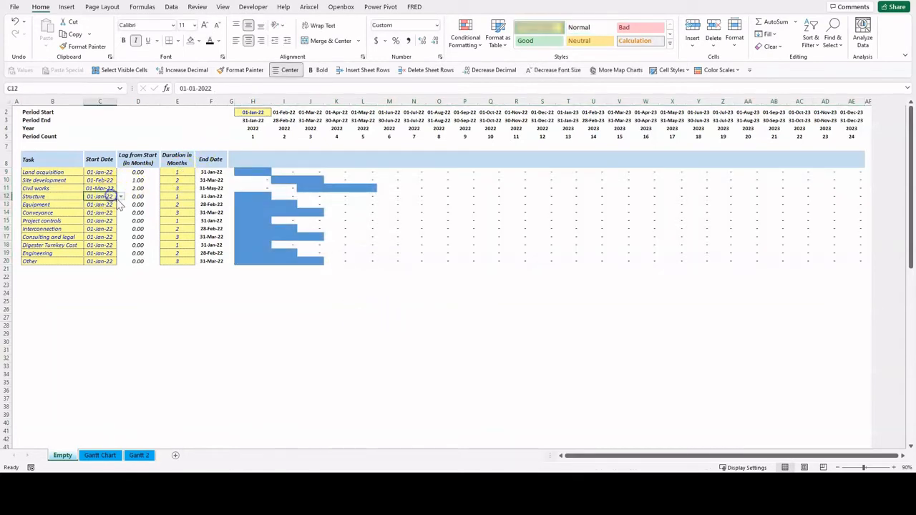
click(121, 196)
click(104, 223)
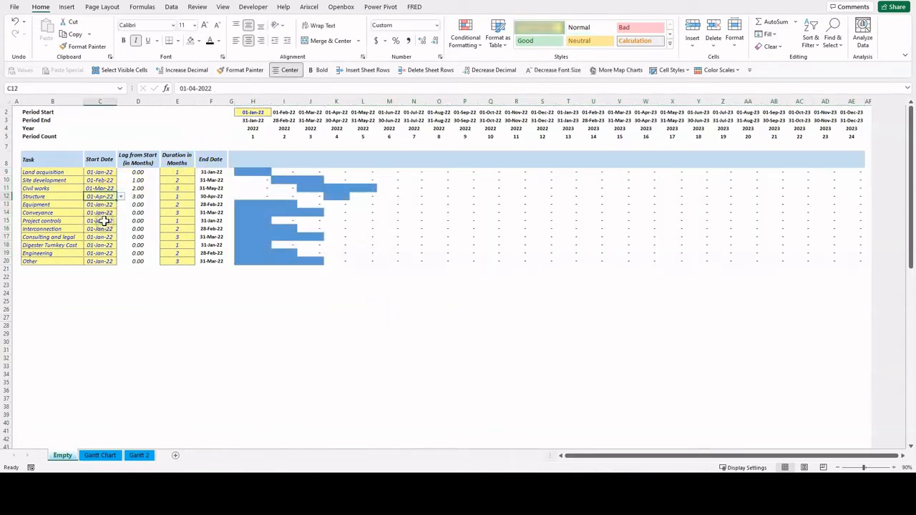
click(308, 204)
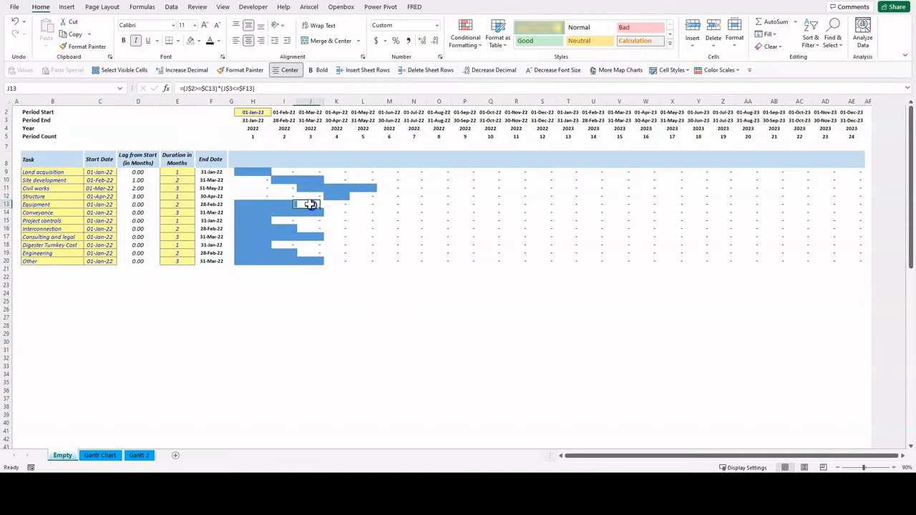
click(108, 205)
click(122, 204)
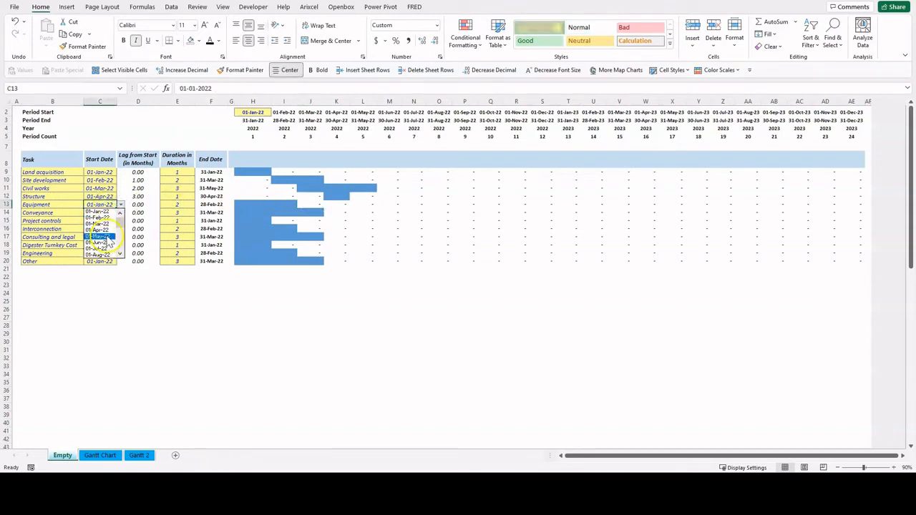
click(101, 236)
click(118, 214)
click(121, 212)
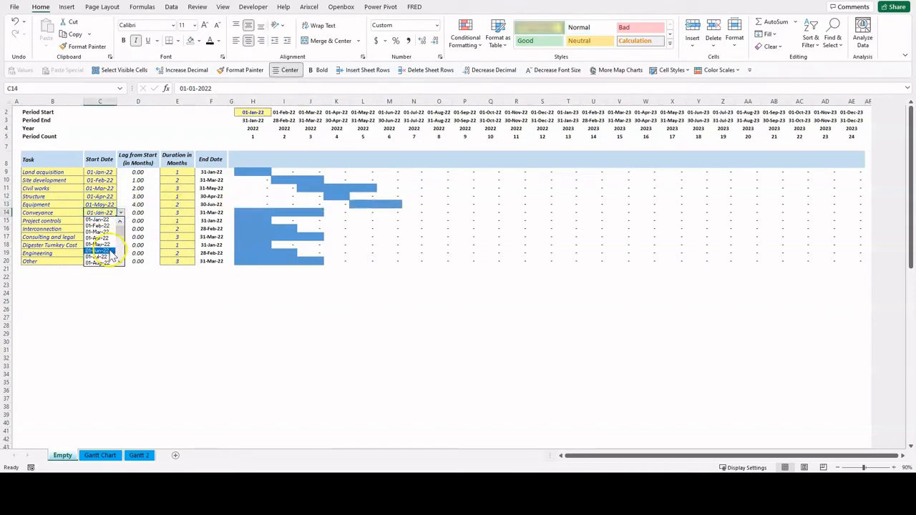
click(100, 252)
click(263, 343)
Step: Apply the existing custom number format #,##0_);[Red](#,##0);"" to H9:AE20 to hide the zero dashes
drag(247, 172, 848, 262)
right_click(589, 233)
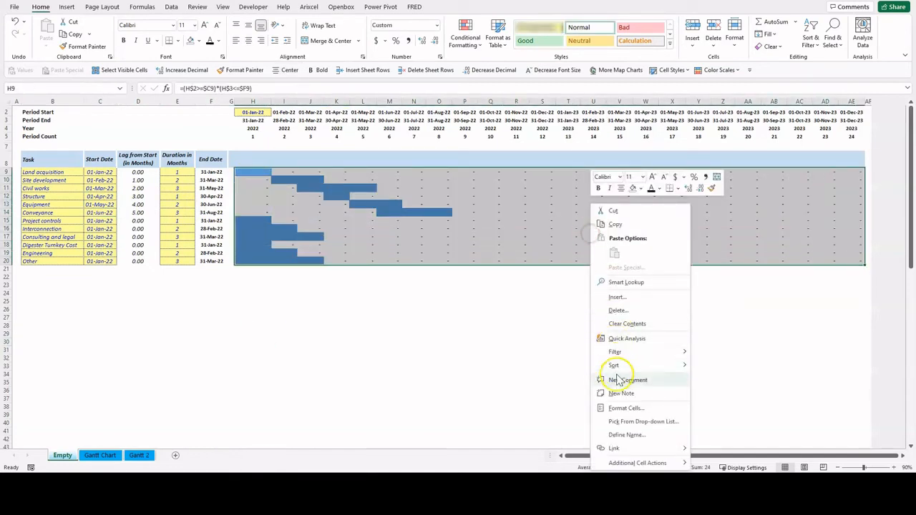
click(631, 411)
click(314, 160)
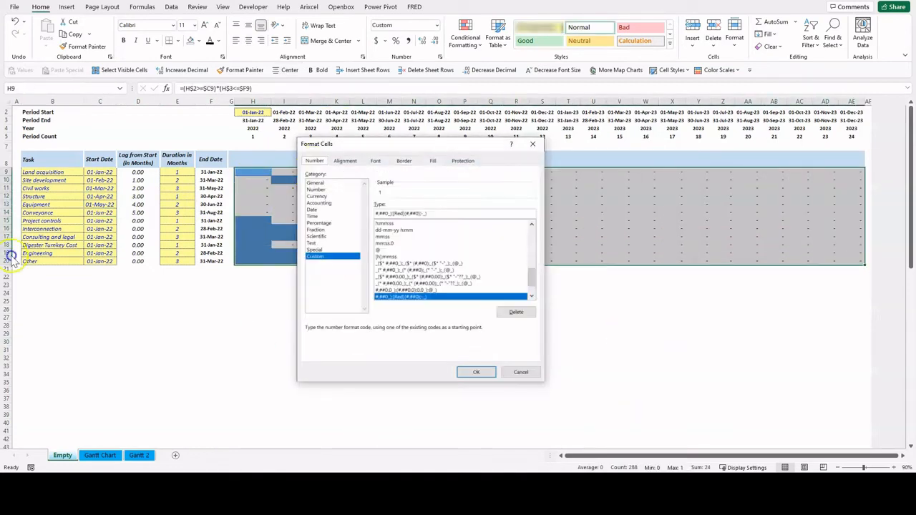
scroll(527, 277, down, 3)
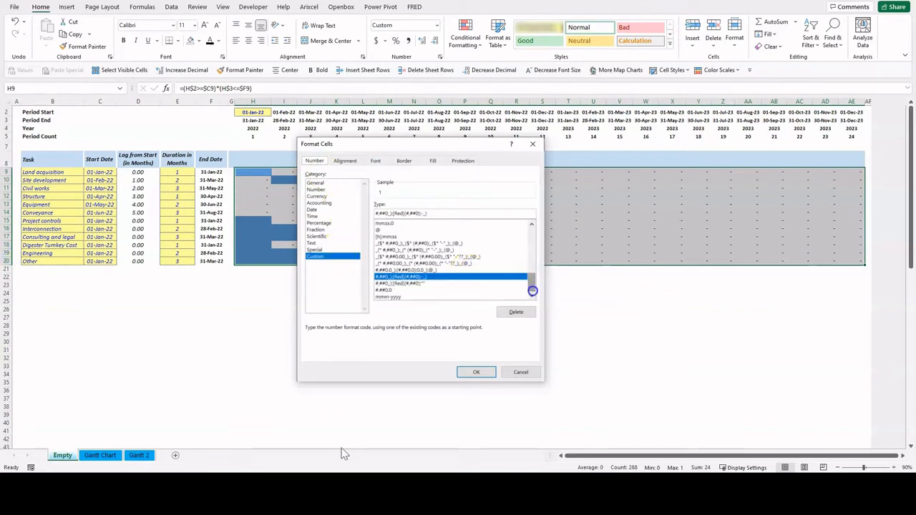
click(414, 283)
click(491, 379)
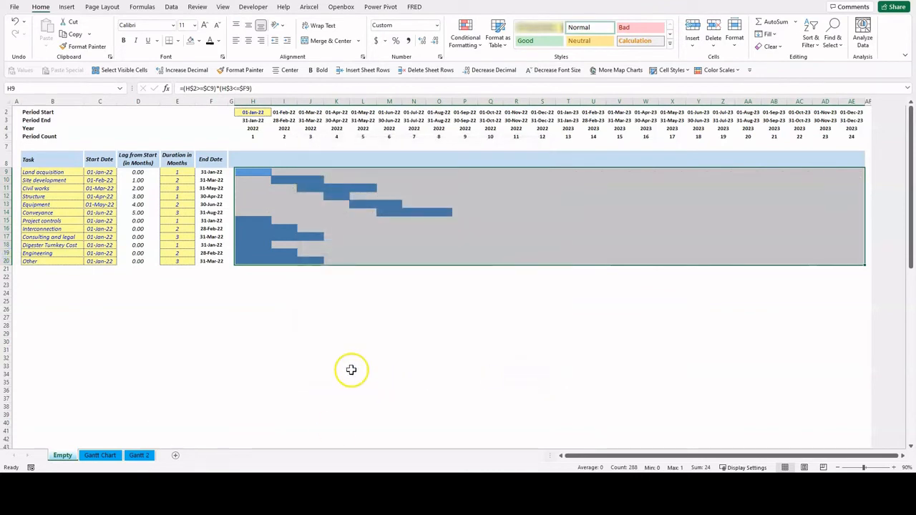
Step: Review the Cell Value > 0 conditional formatting rule on H9:AE20, including its condition and format settings
click(466, 41)
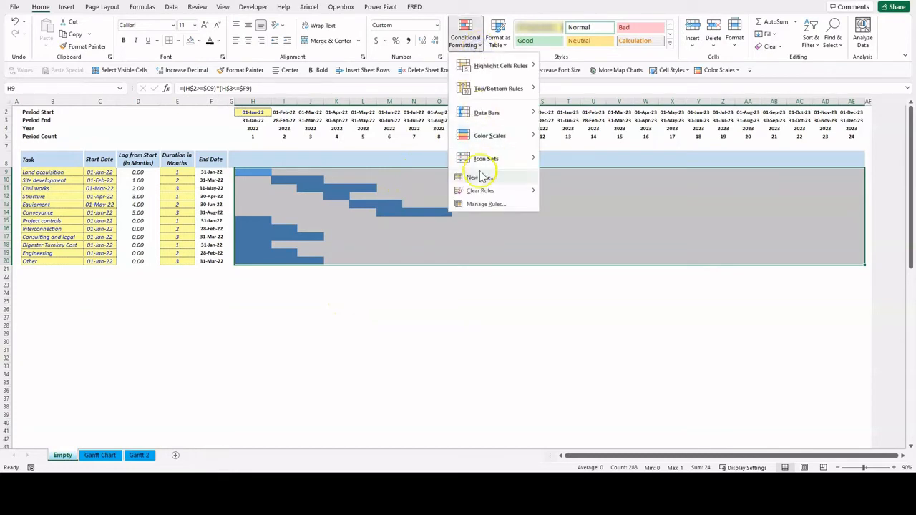
click(485, 207)
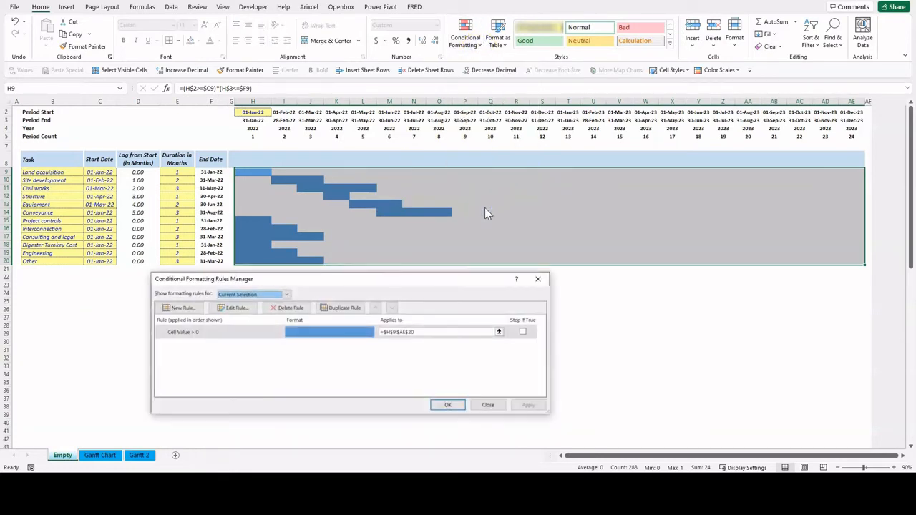
drag(417, 283, 498, 180)
click(346, 232)
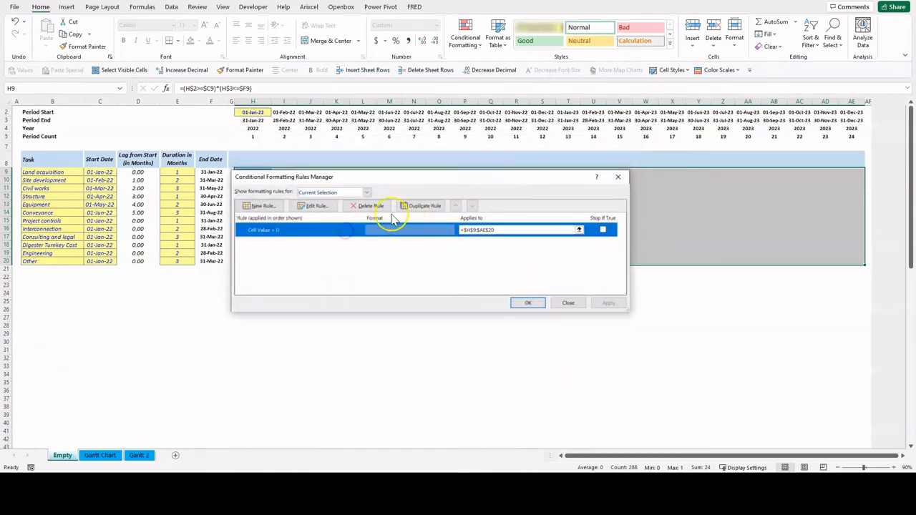
click(313, 208)
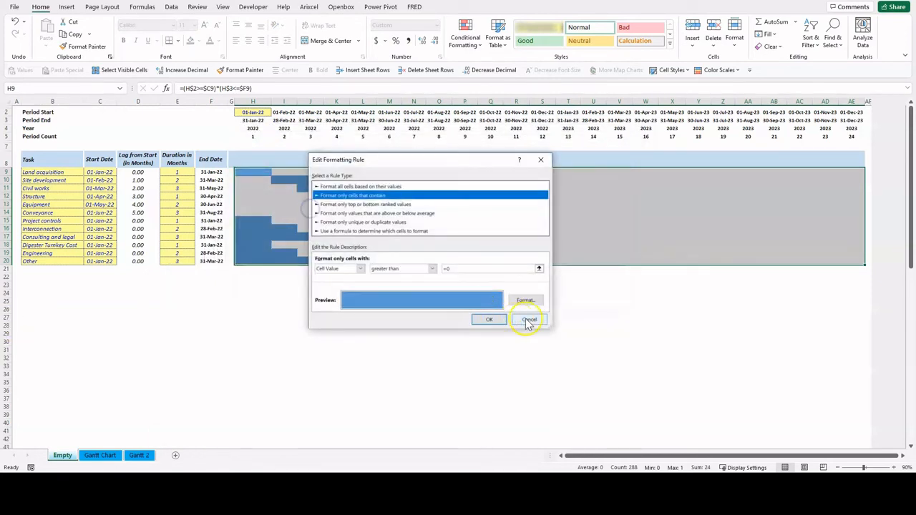
click(525, 301)
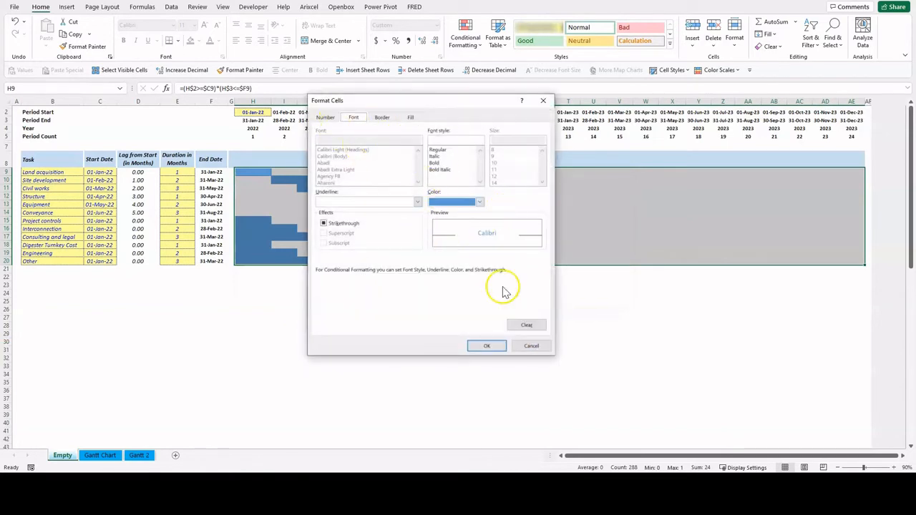
click(488, 345)
click(488, 319)
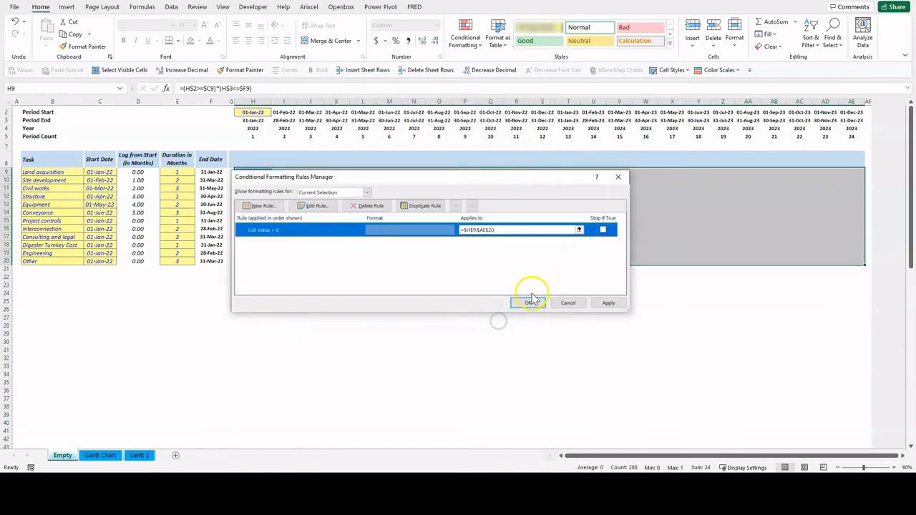
click(530, 303)
click(419, 358)
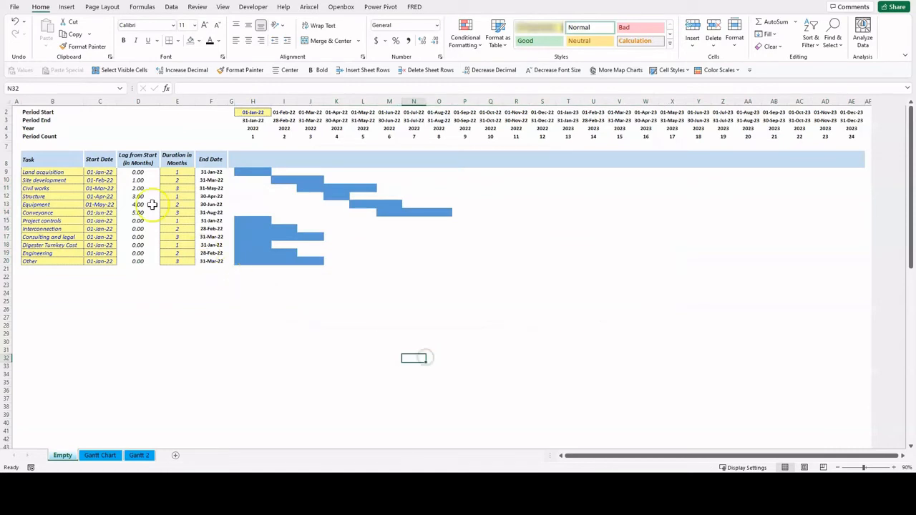
Step: Insert a 2-D stacked bar chart from the Task, Lag from Start and Duration in Months columns (rows 8 to 20) and apply the third chart style
drag(63, 160, 56, 256)
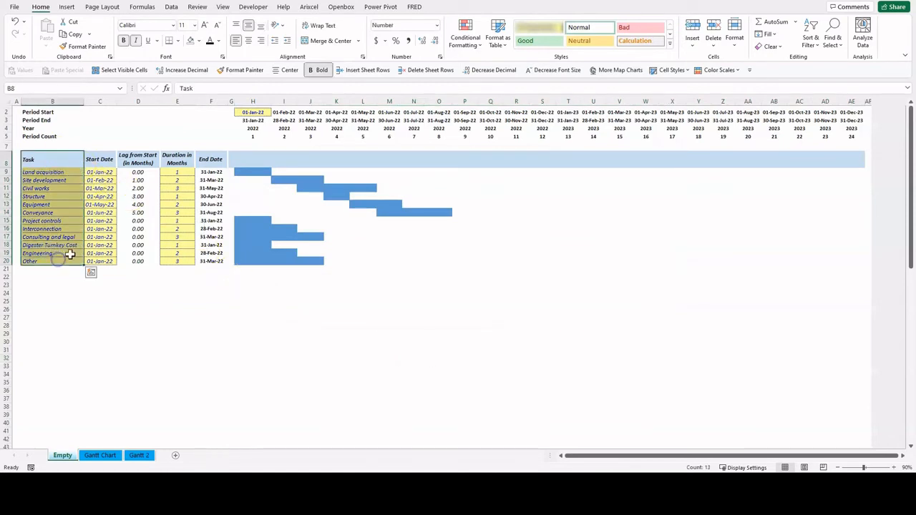
drag(138, 159, 143, 260)
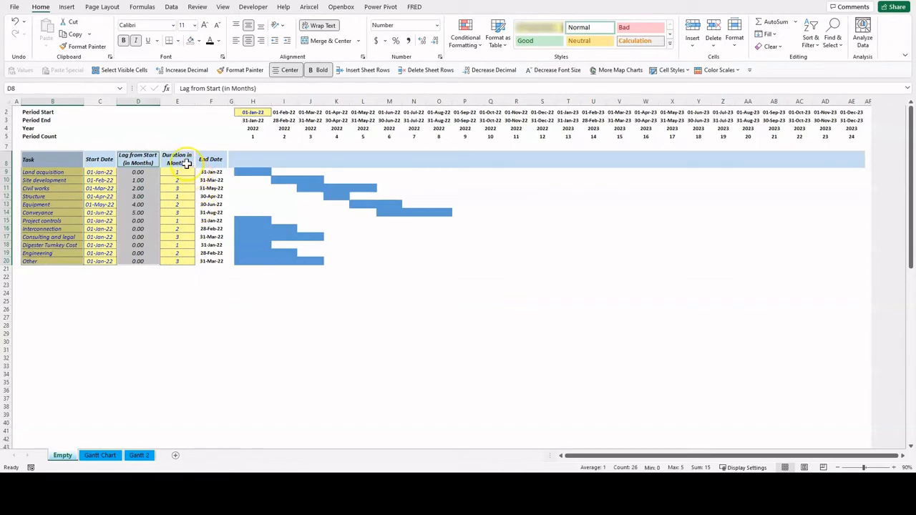
drag(186, 163, 176, 259)
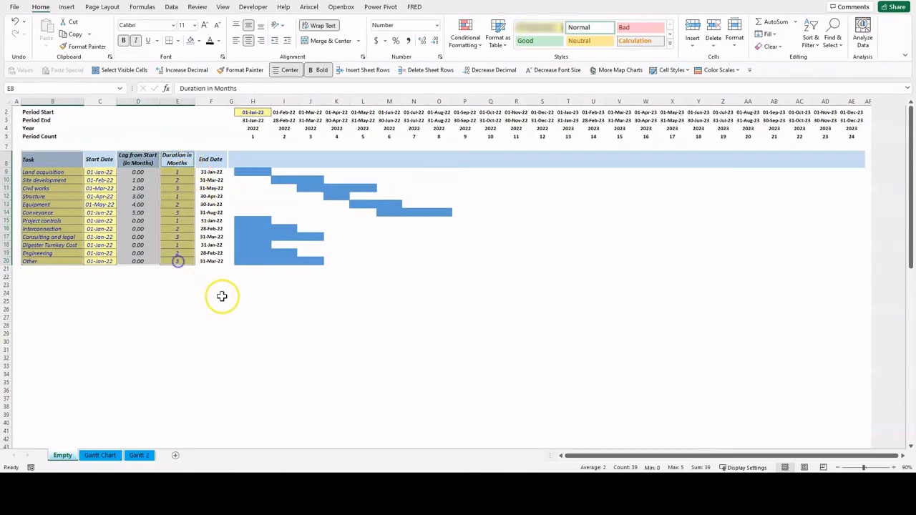
click(67, 7)
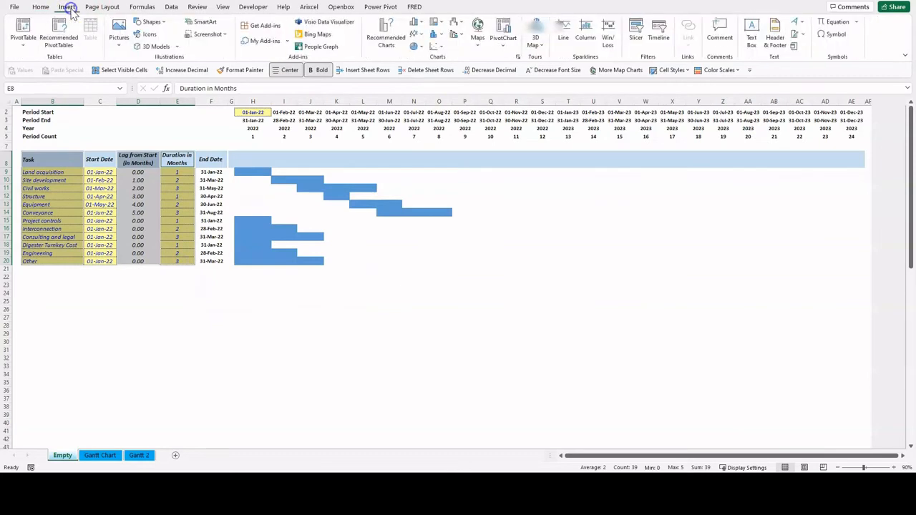
click(426, 24)
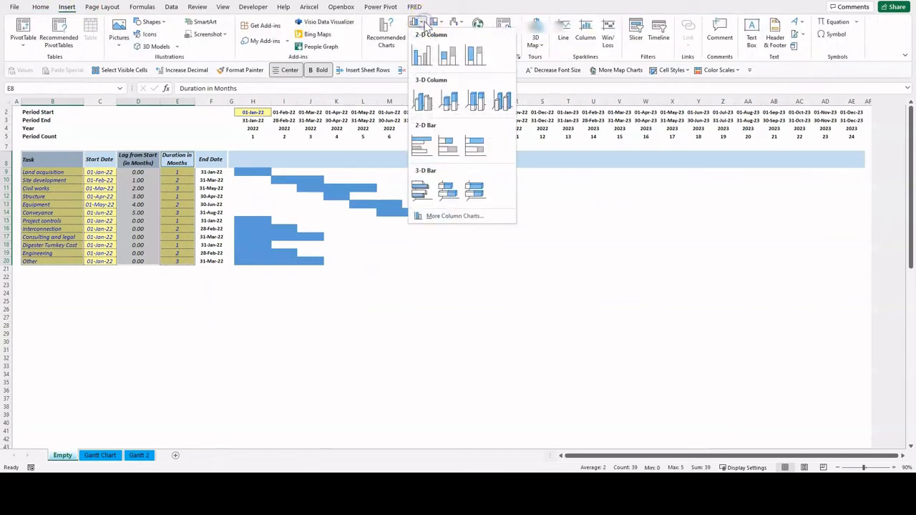
click(454, 157)
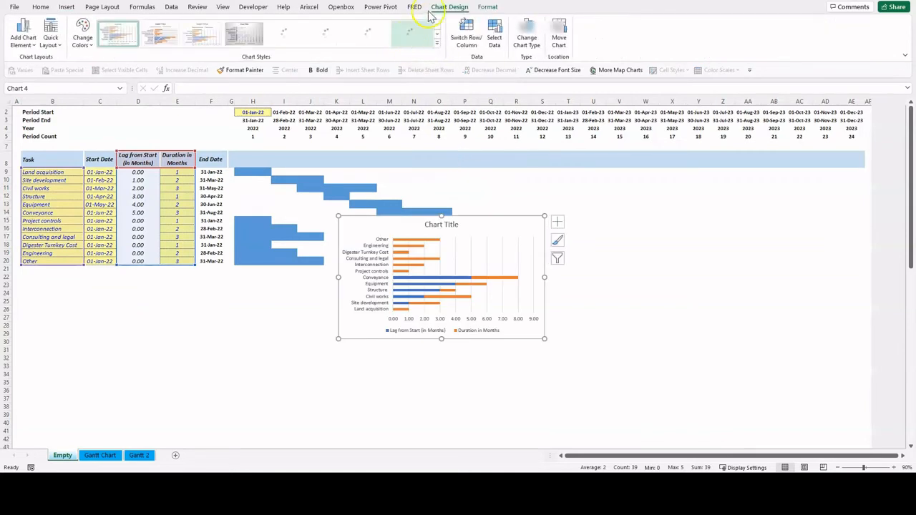
click(204, 40)
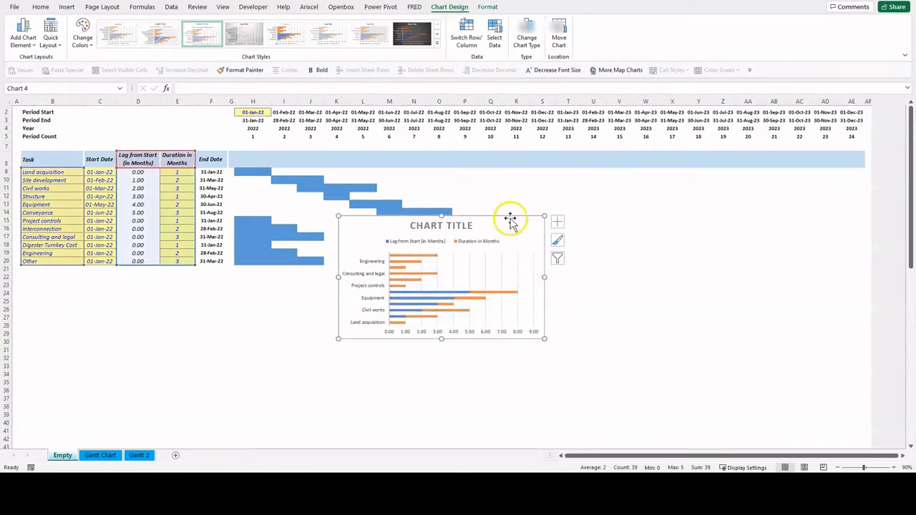
Step: Move the chart below the Gantt grid and put the task categories on its vertical axis in reverse order
drag(507, 219, 422, 292)
click(286, 338)
right_click(294, 345)
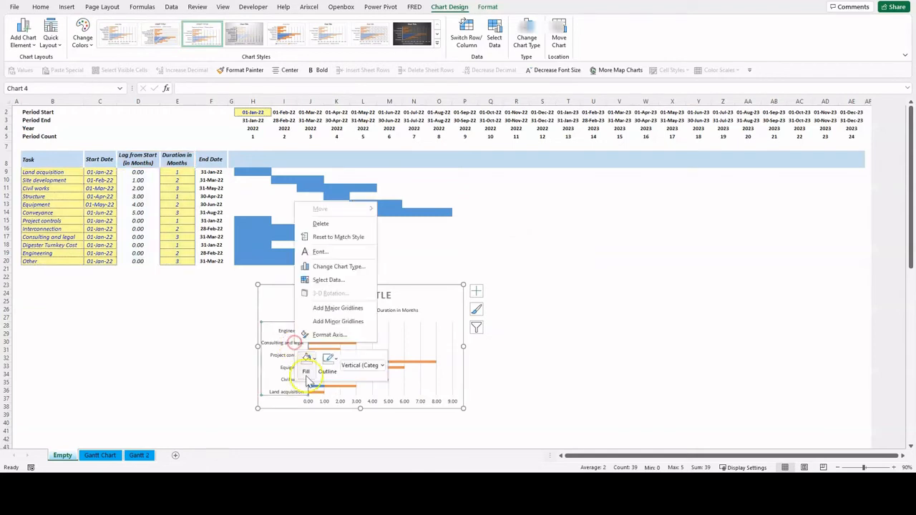
click(328, 336)
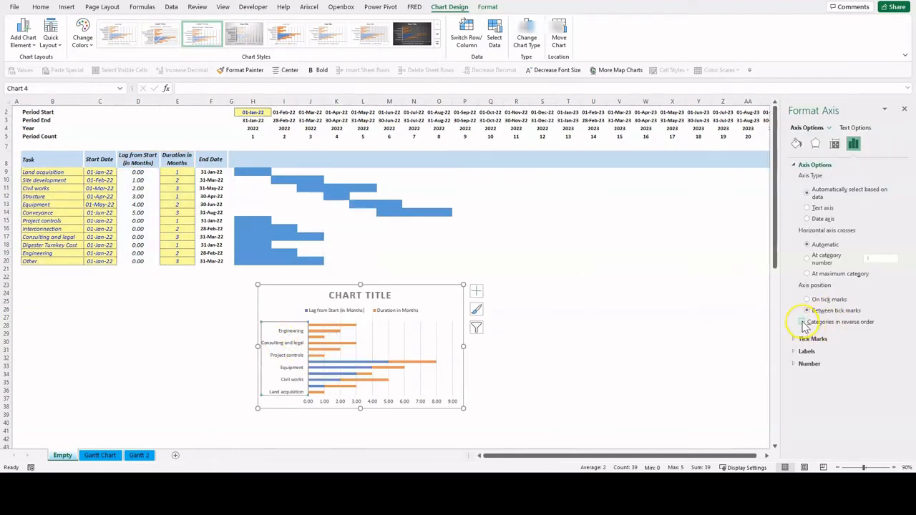
click(803, 322)
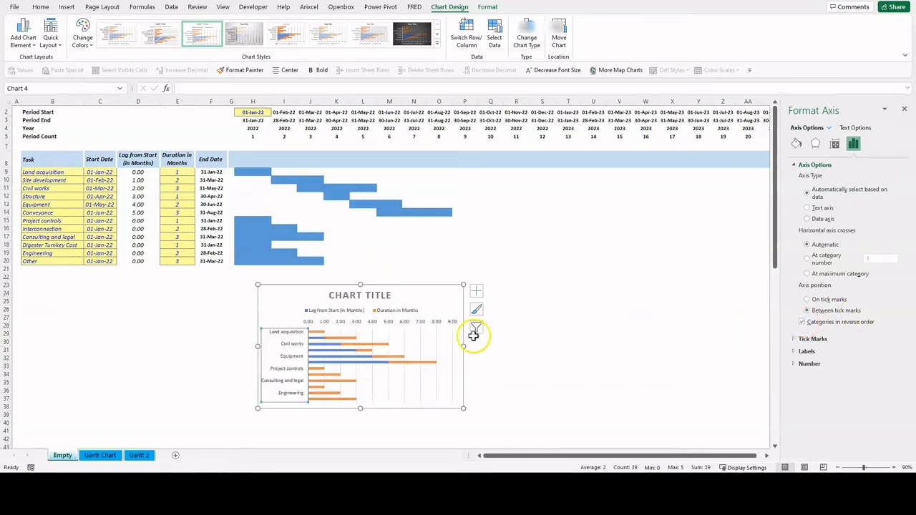
Step: Enlarge the chart to span about columns E to W and rows 23 to 41
drag(465, 348, 648, 346)
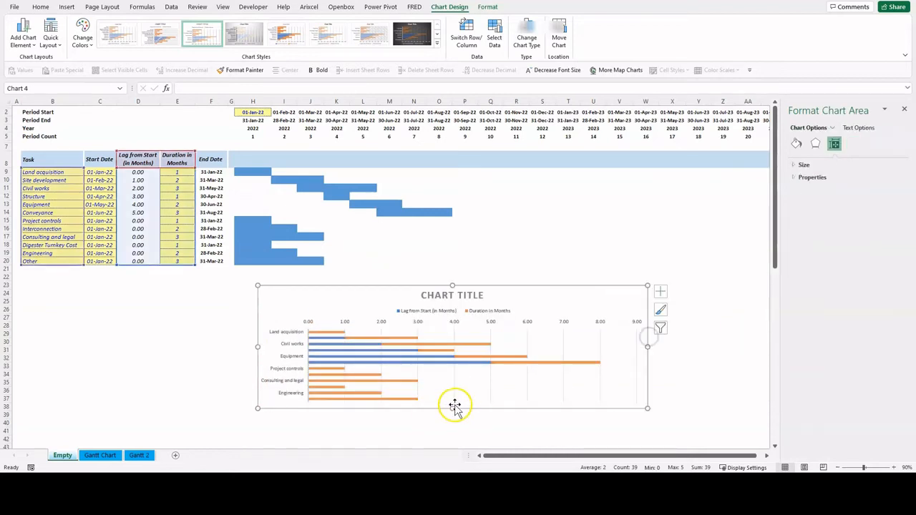
drag(452, 415, 466, 440)
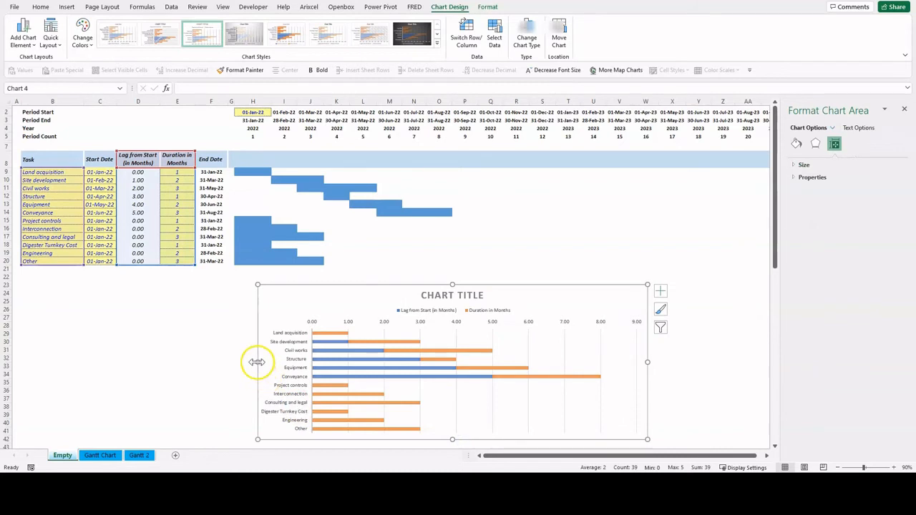
drag(255, 361, 181, 359)
Step: Remove the fill from the Lag from Start (in Months) series in the chart
click(252, 342)
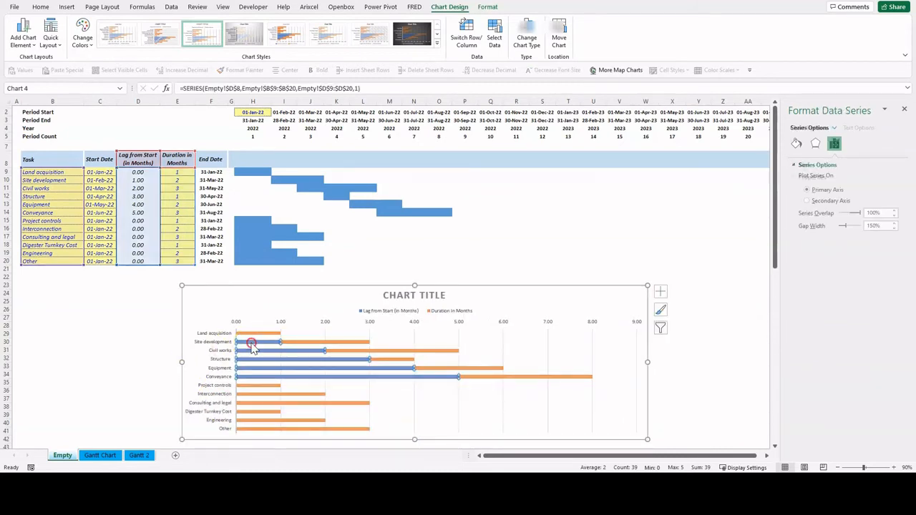
right_click(252, 344)
click(264, 313)
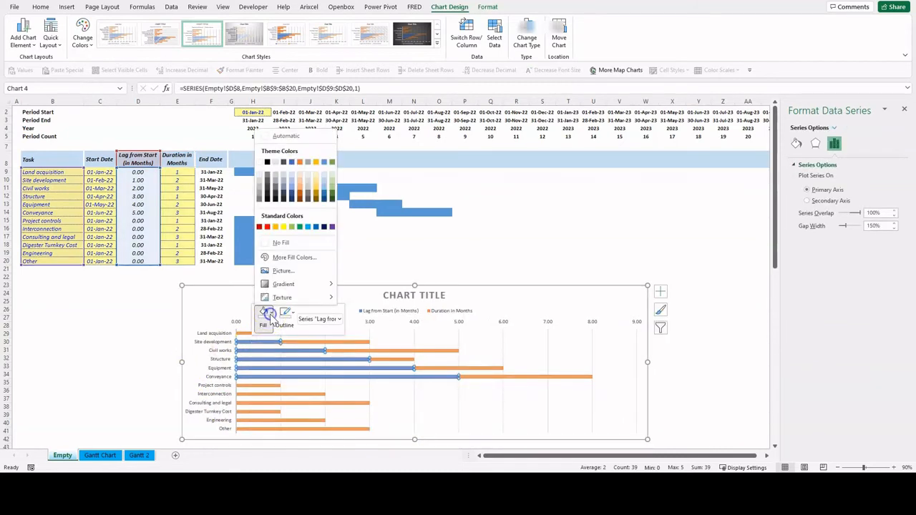
click(290, 244)
click(515, 339)
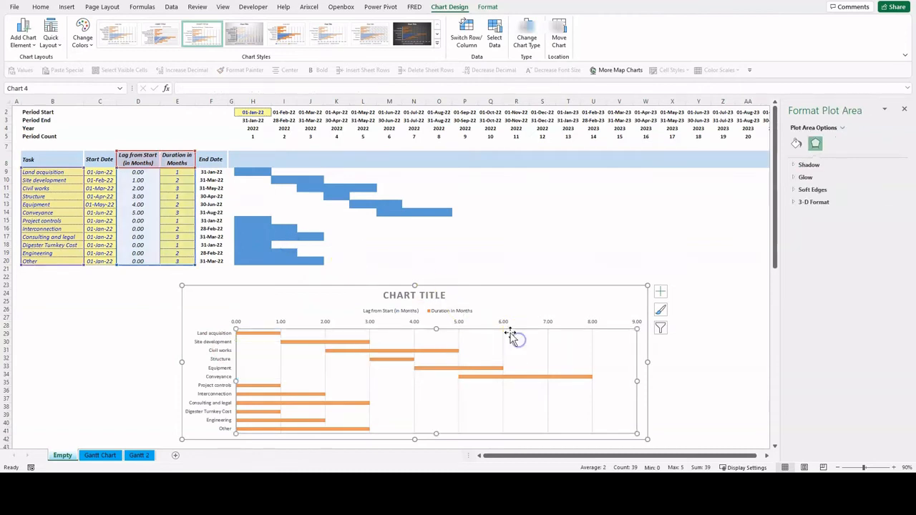
Step: Delete the chart's legend and its vertical gridlines
click(460, 319)
key(Delete)
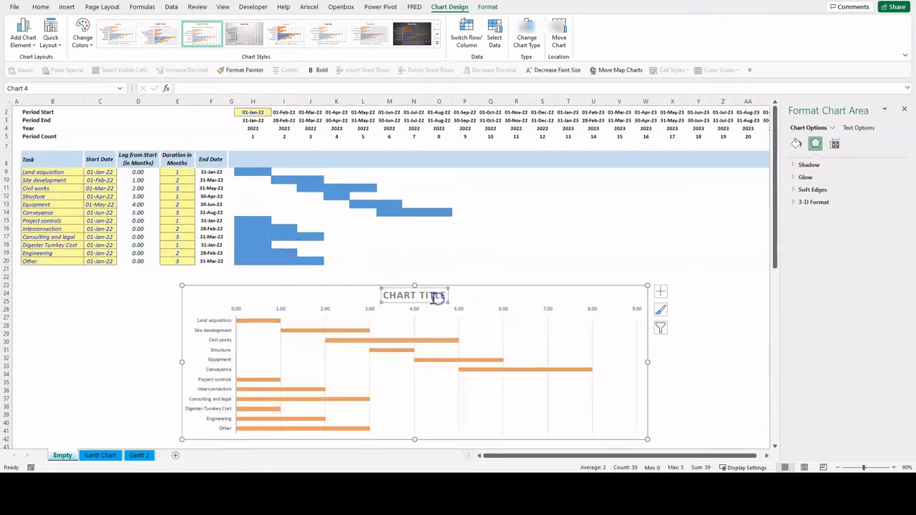
click(432, 296)
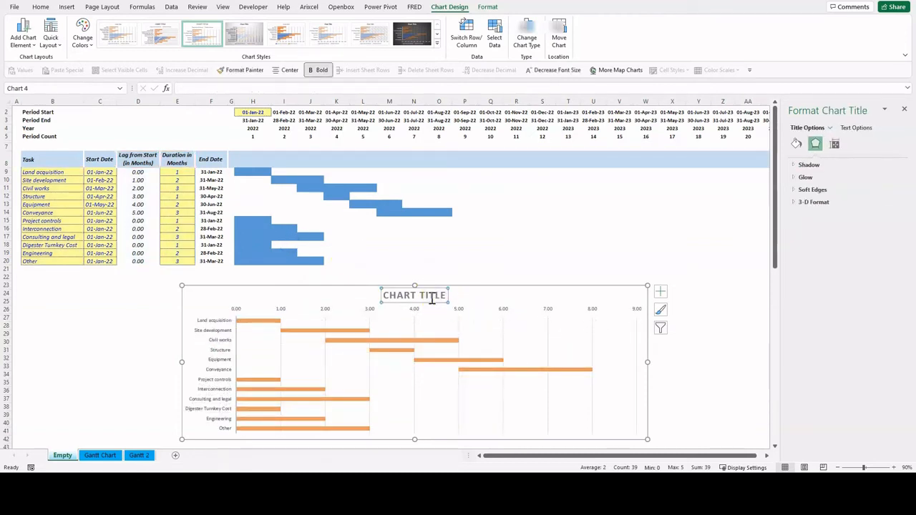
click(415, 329)
key(Delete)
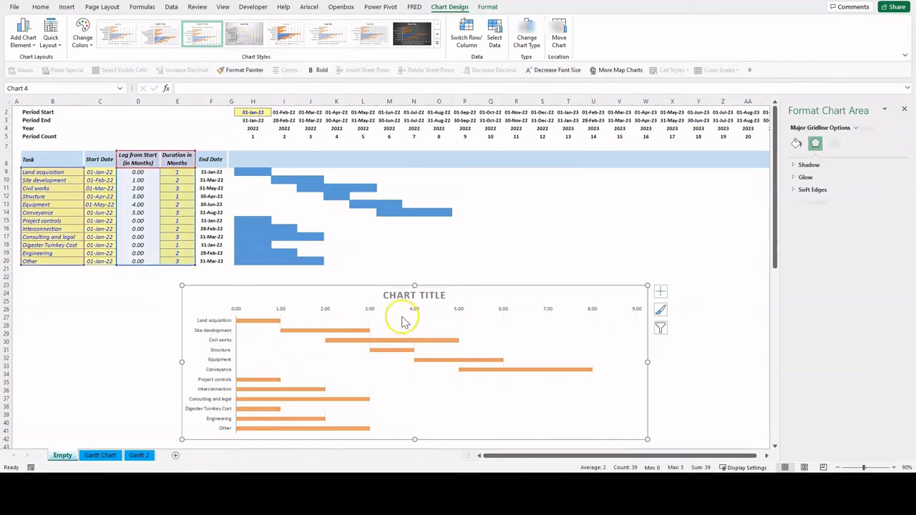
Step: Change the chart title to Gantt Chart
click(397, 294)
drag(390, 296, 454, 296)
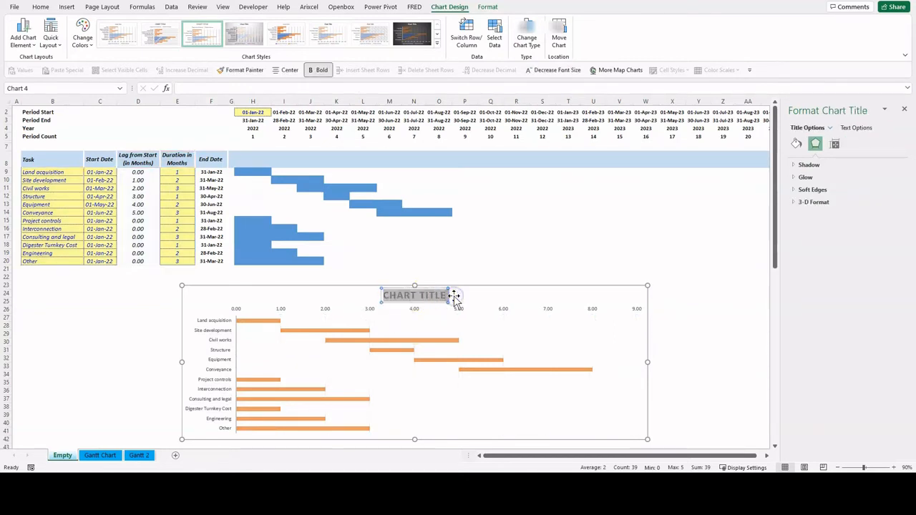
text(Gant)
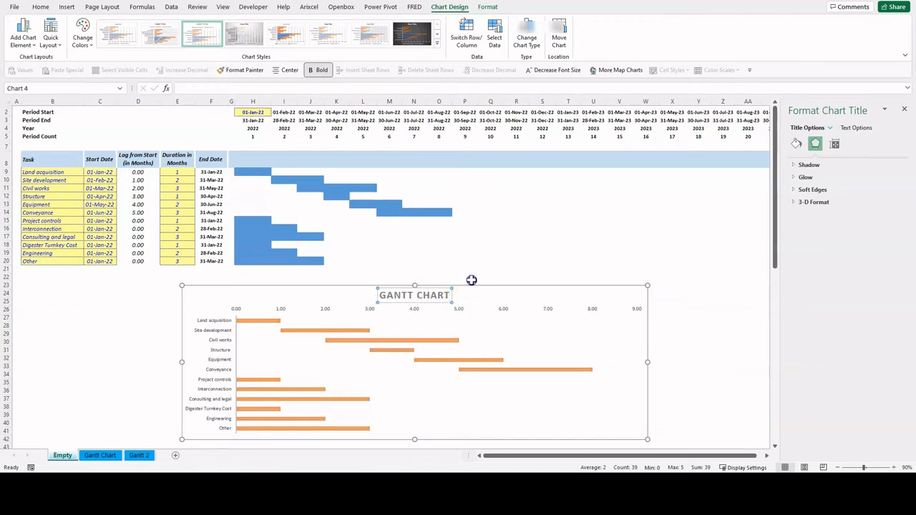
click(464, 277)
Step: Set the start dates of Project controls and Interconnection in C15:C16 to 01-Jul-22
click(110, 213)
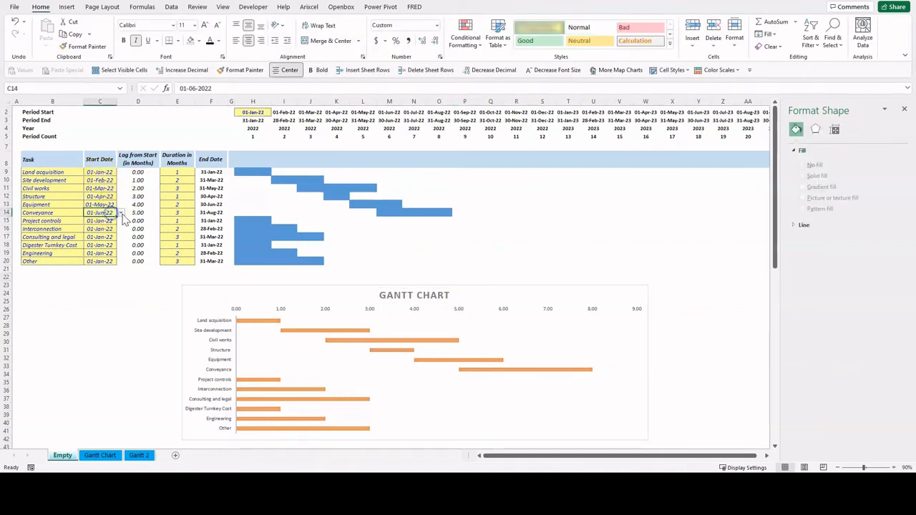
click(121, 221)
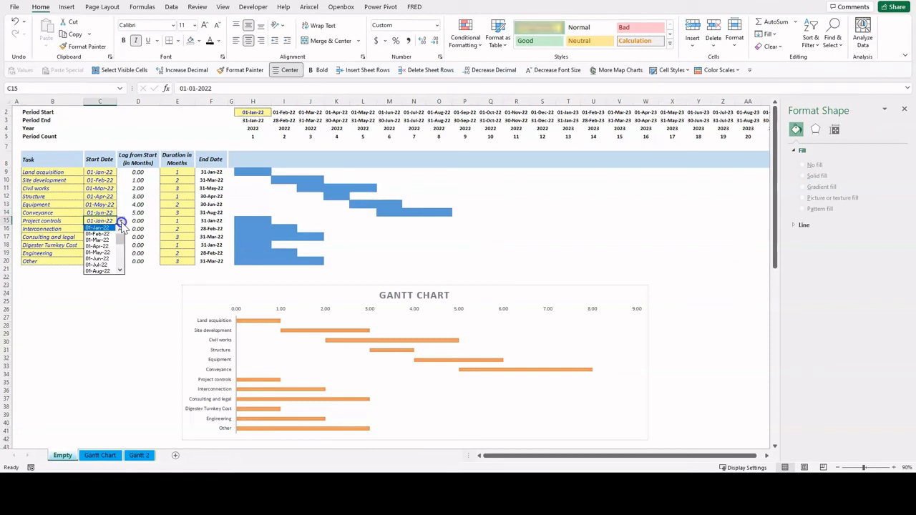
click(98, 264)
key(ctrl+c)
key(Down)
key(ctrl+v)
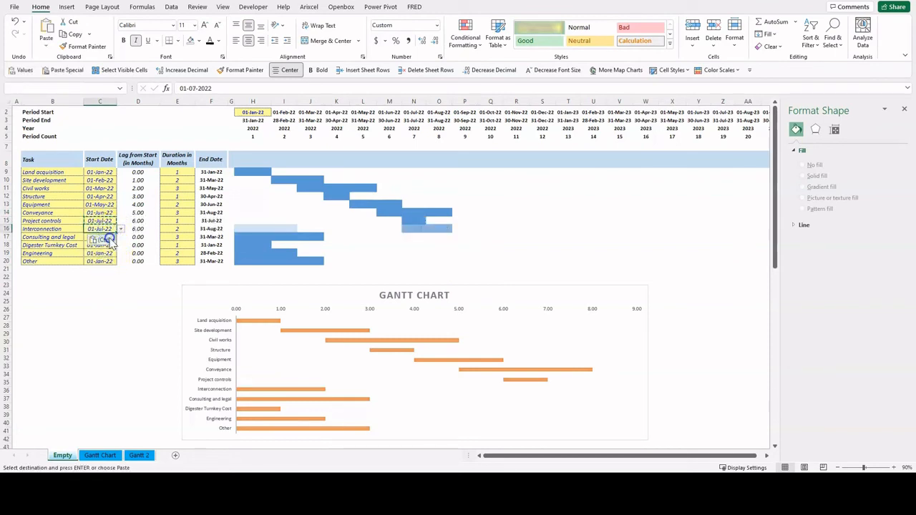
Step: Set the start dates of Consulting and legal and Digester Turnkey Cost in C17:C18 to 01-Aug-22
click(107, 237)
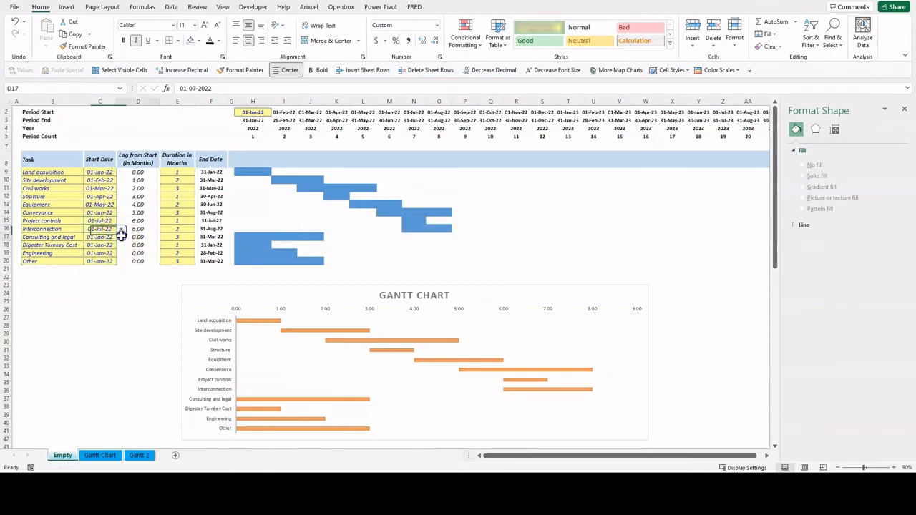
click(121, 236)
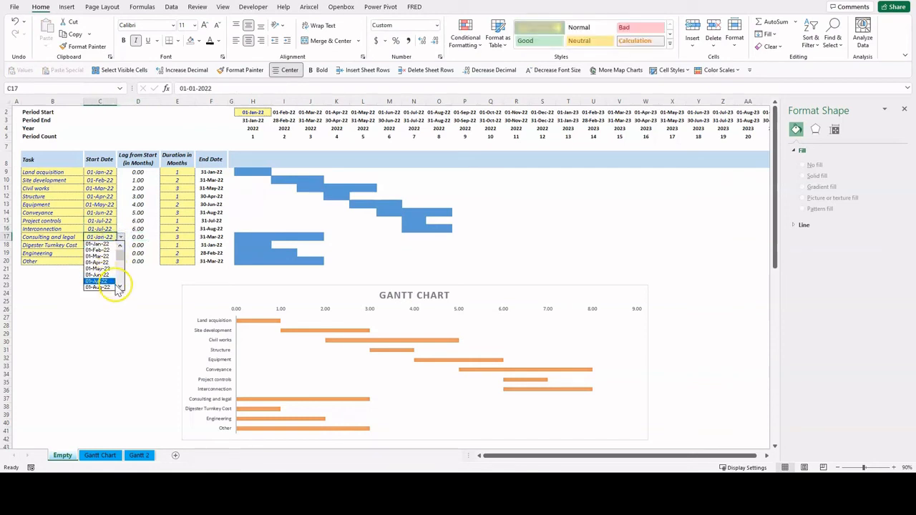
click(107, 283)
key(ctrl+c)
click(108, 245)
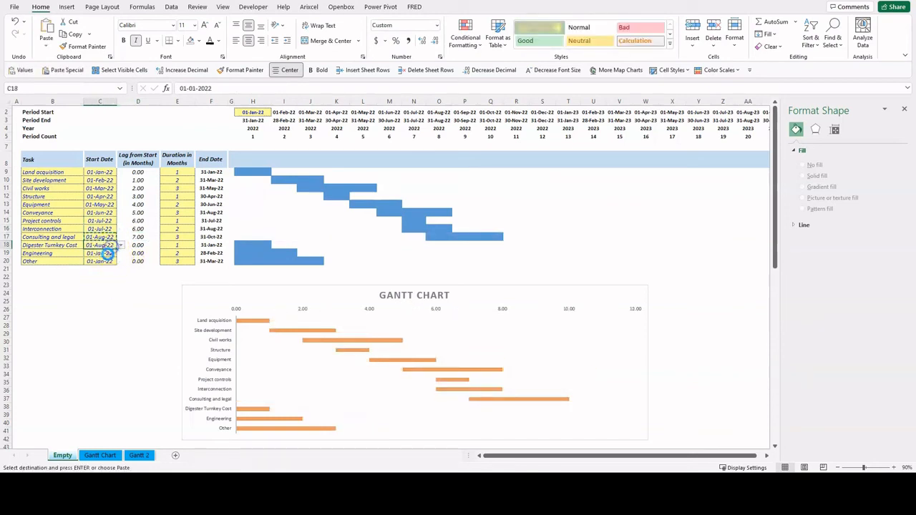
key(Return)
Step: Set the start dates of Engineering and Other in C19:C20 to 01-Sep-22
click(121, 254)
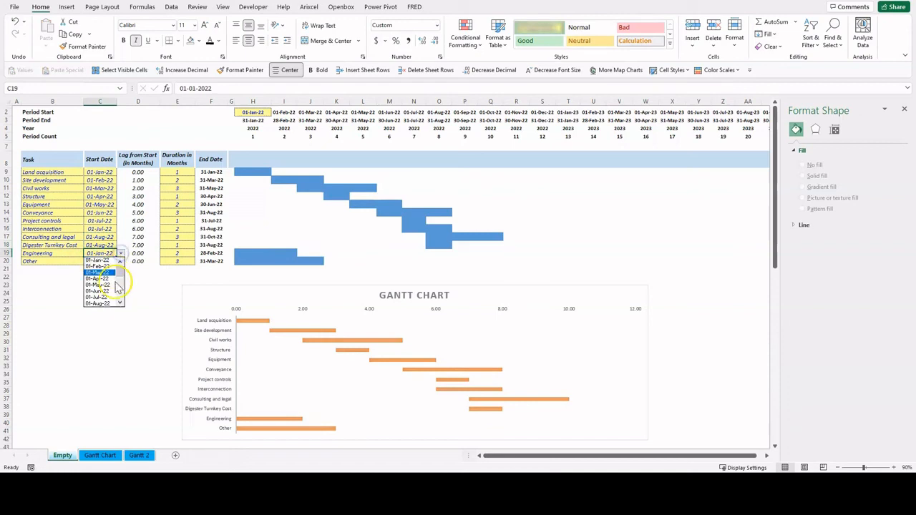
scroll(114, 294, down, 2)
click(109, 296)
click(107, 261)
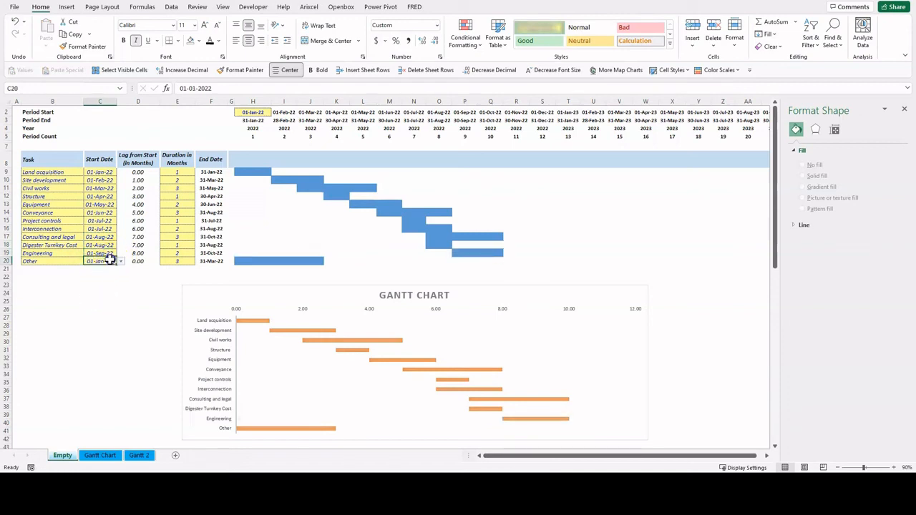
click(121, 262)
scroll(115, 297, down, 2)
click(108, 305)
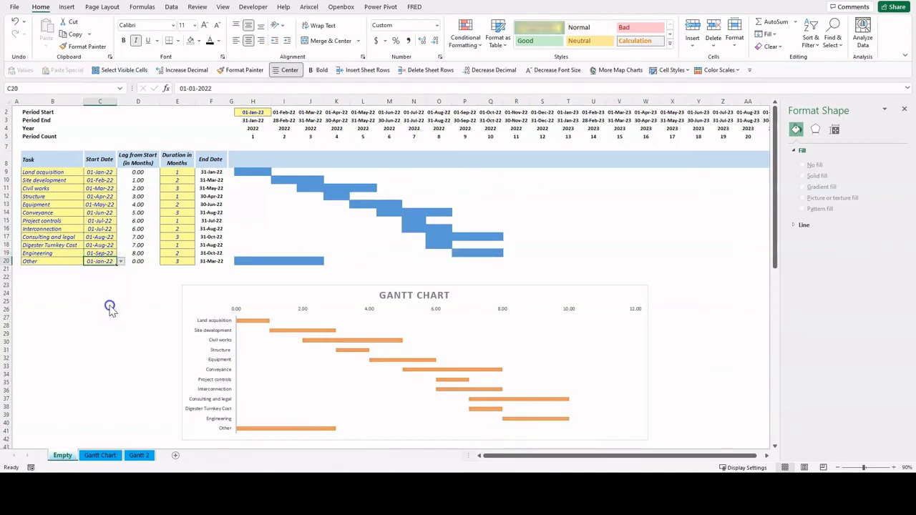
Step: Set the durations of Conveyance, Project controls and Interconnection in E14:E16 to 4, 5 and 6 months
click(177, 213)
text(4)
key(Return)
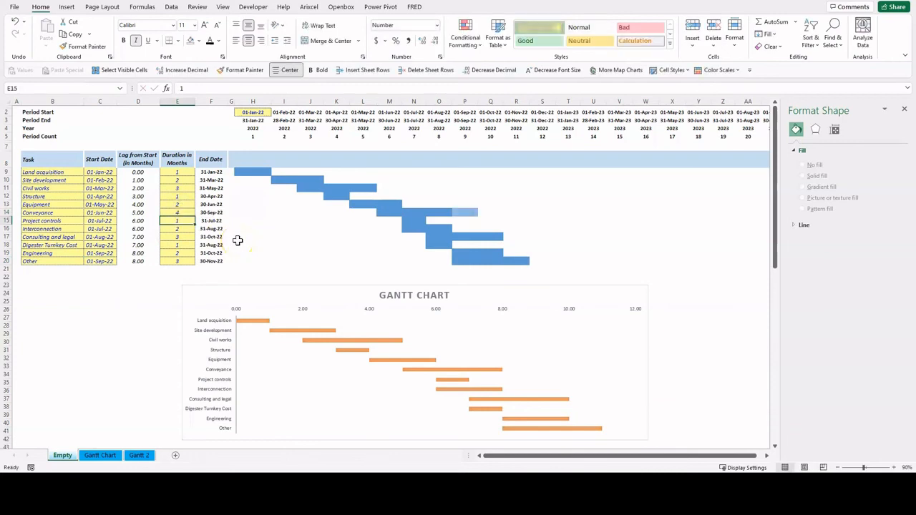
text(5)
key(Return)
text(6)
key(Return)
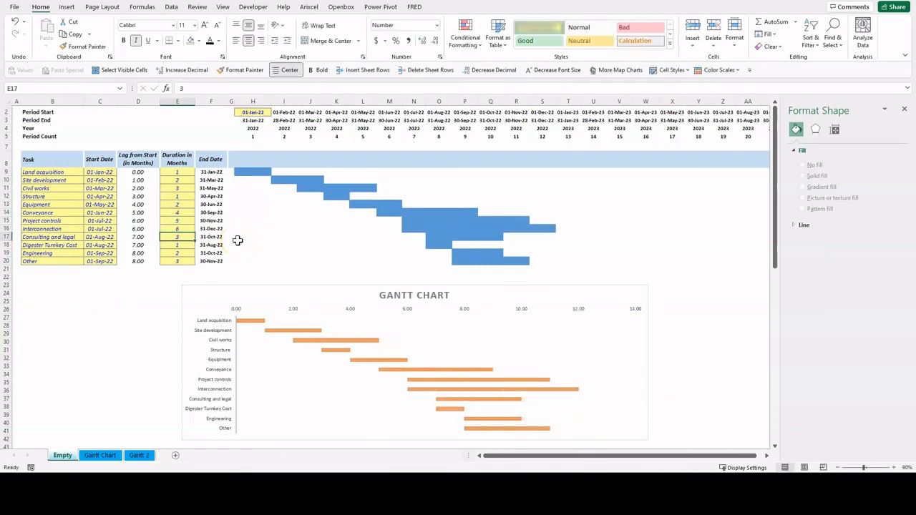